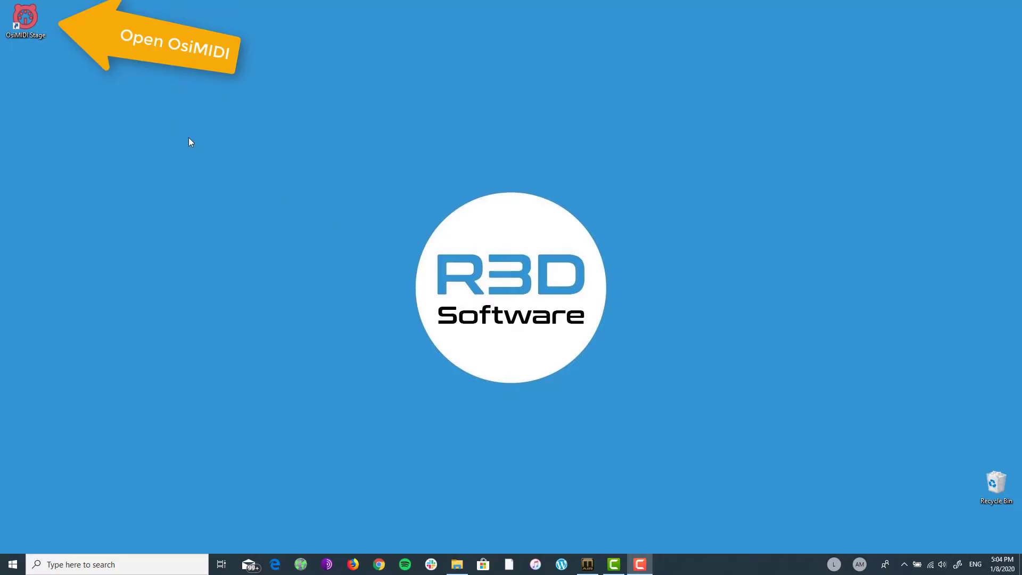
Launch OsiMIDI Stage and start a new configuration named "X-Touch + Key board".
double_click(25, 19)
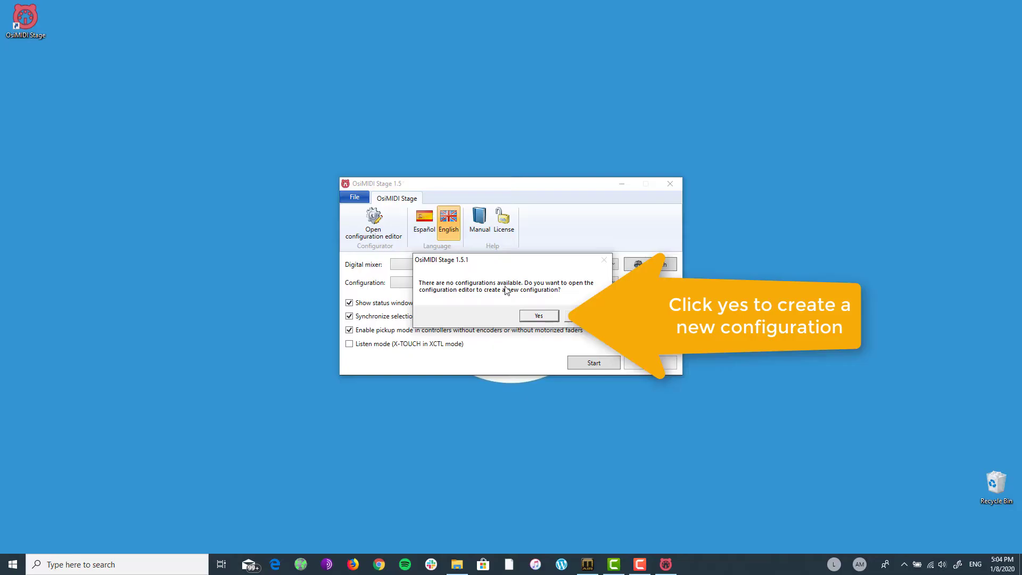
left_click(539, 317)
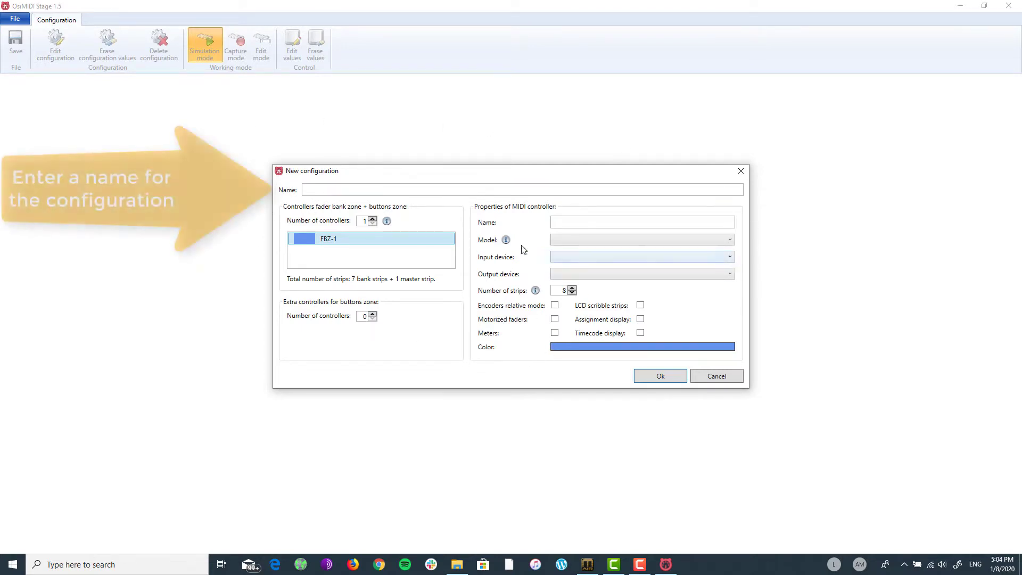
left_click(329, 190)
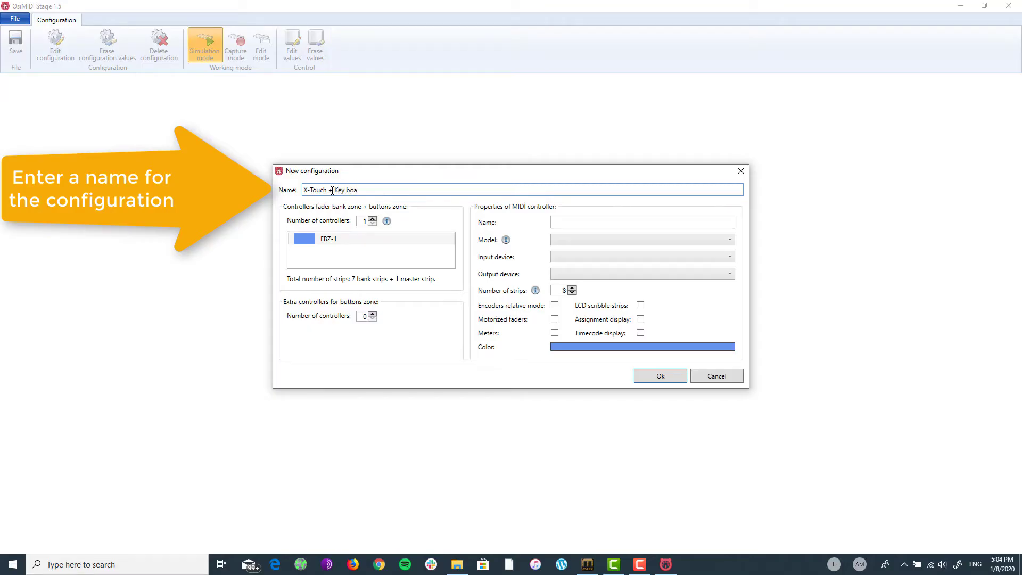
Set up controller X-Touch as Berhinger X-Touch Extender (Mackie Control) with X-Touch-Ext as input and output, and accept automatic mapping of faders and knobs.
left_click(573, 221)
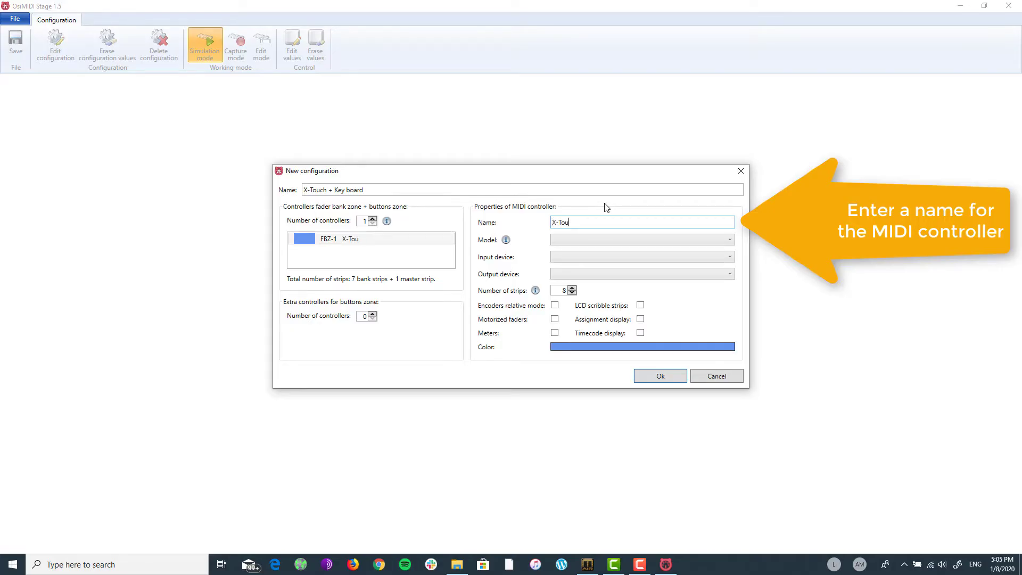
left_click(584, 241)
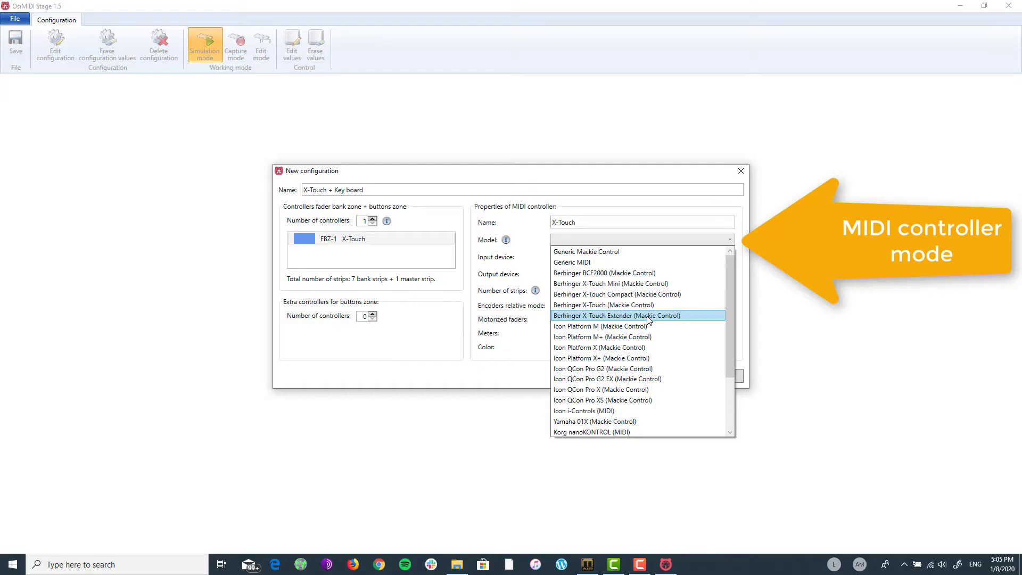
left_click(690, 316)
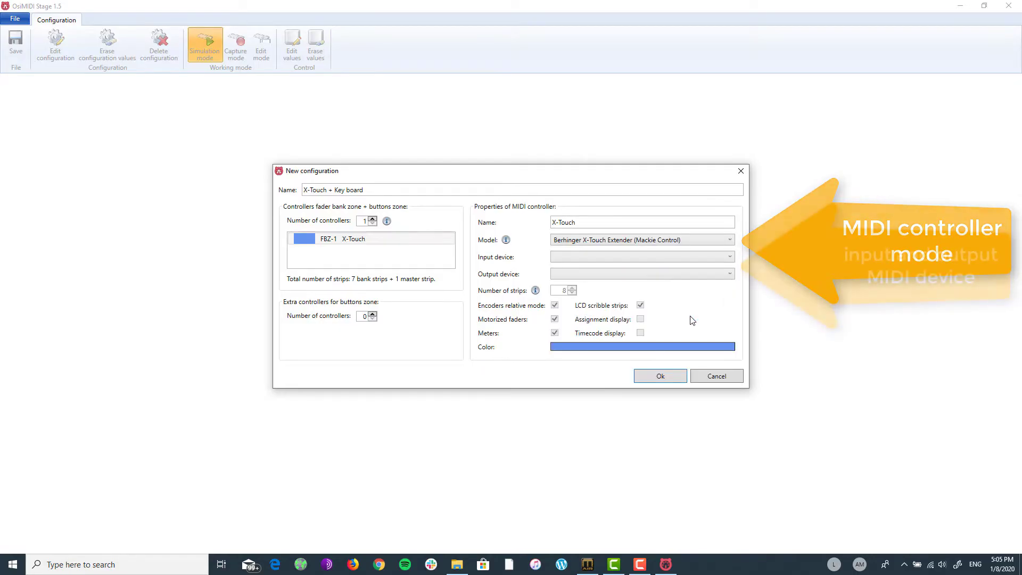
left_click(569, 258)
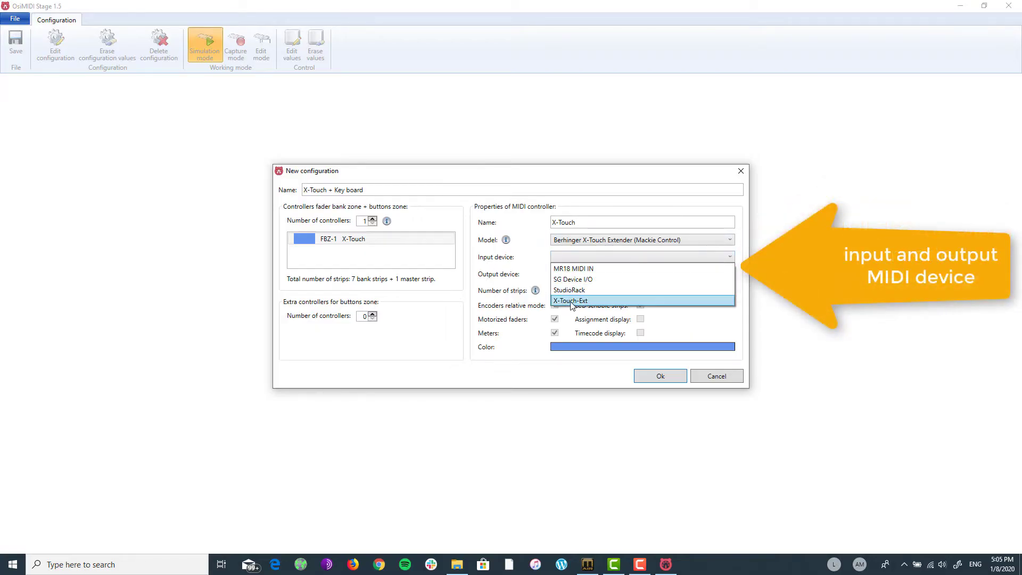
left_click(596, 305)
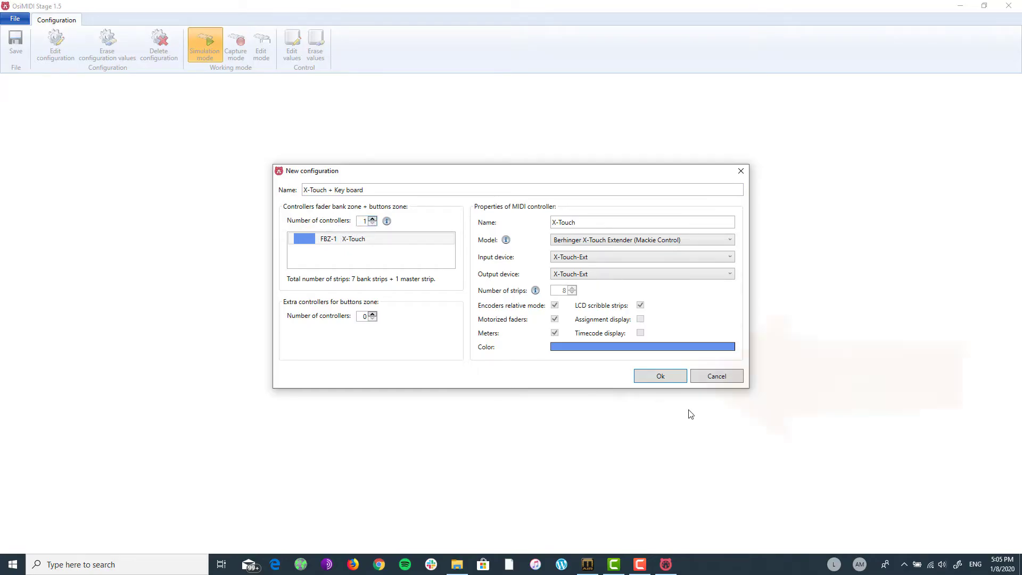
left_click(660, 376)
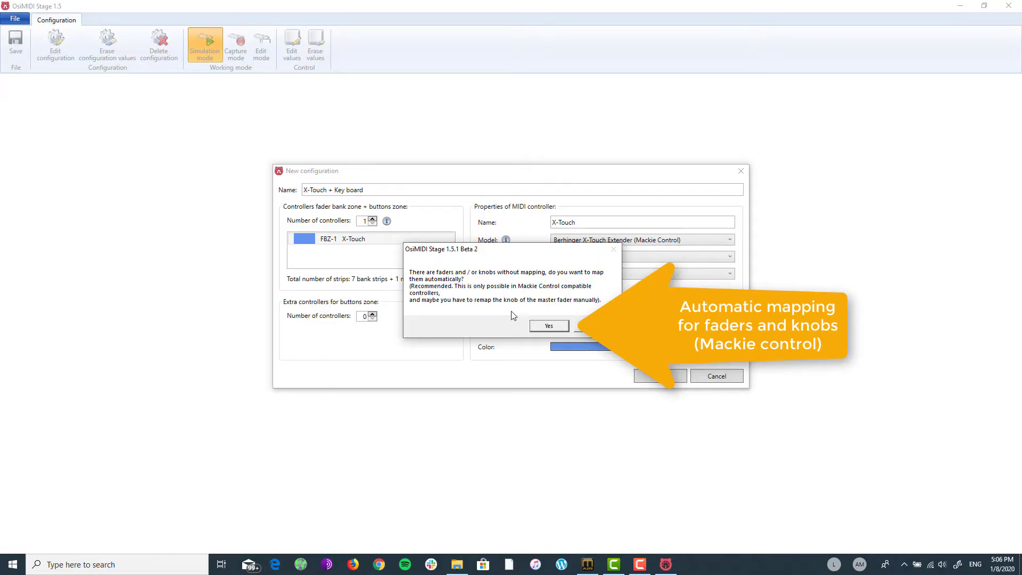
left_click(550, 326)
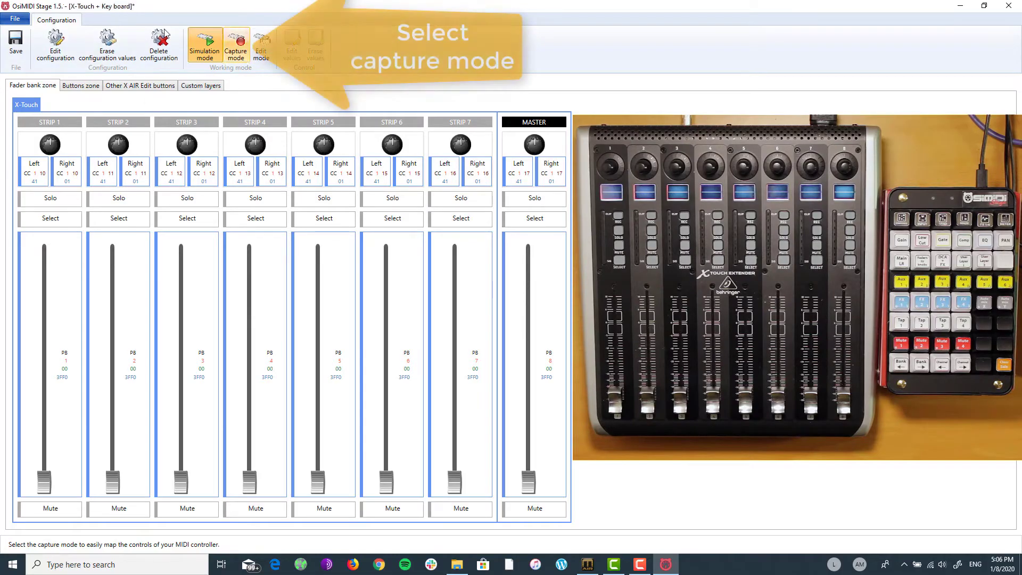
In capture mode, map the Solo buttons of strips 1 to 7 and the master to the controller's Solo buttons.
left_click(238, 53)
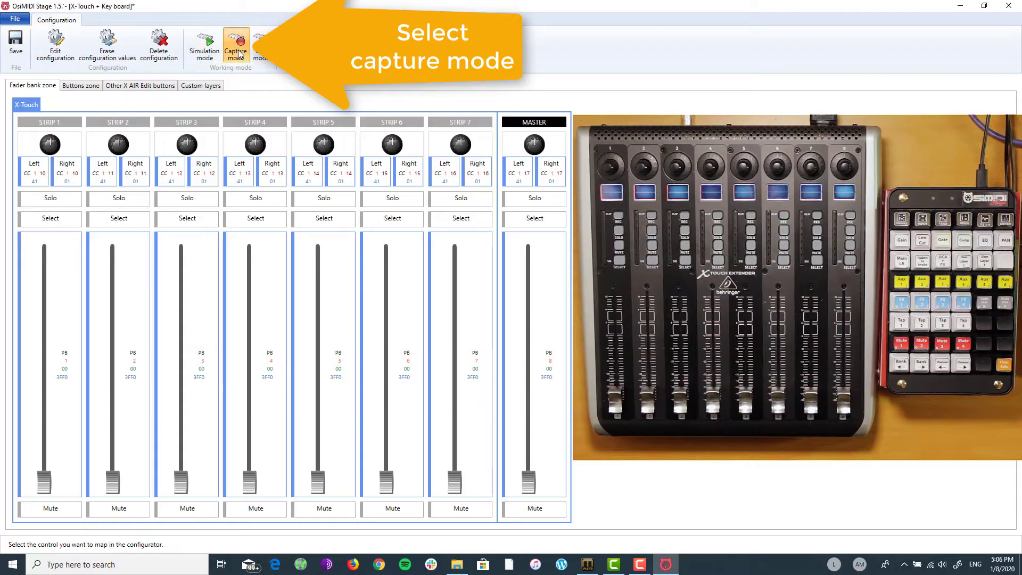
left_click(59, 205)
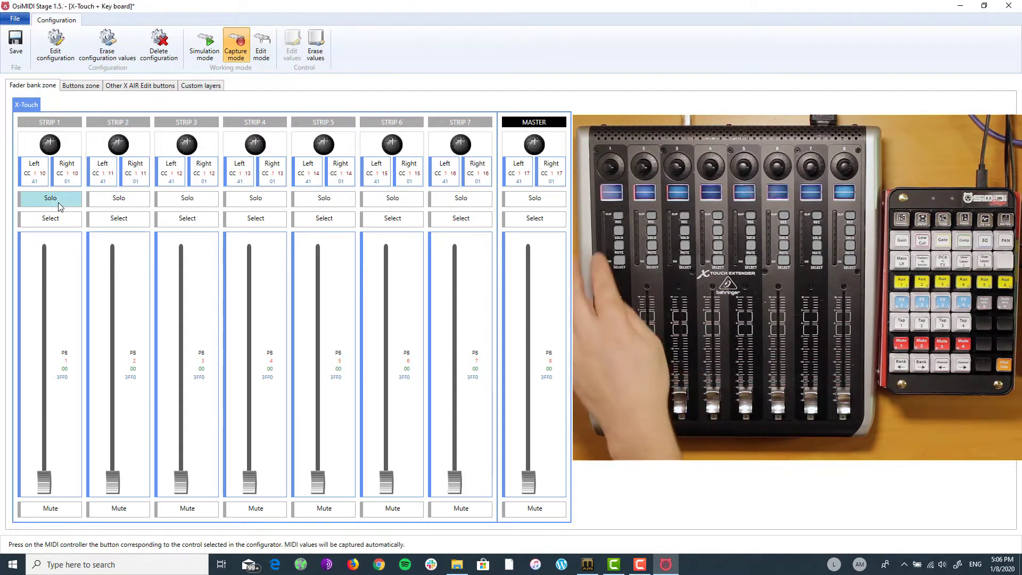
left_click(109, 207)
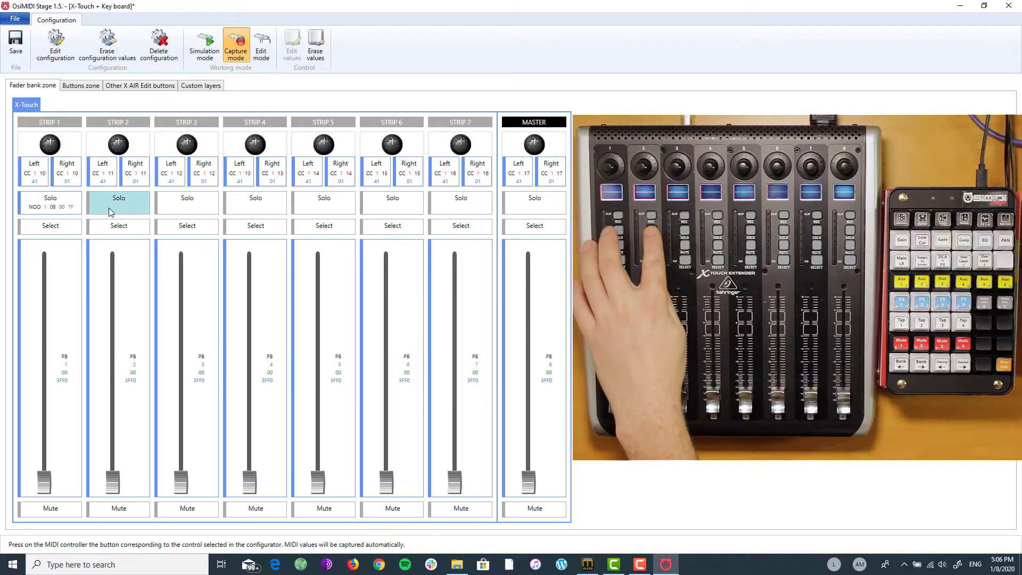
left_click(168, 207)
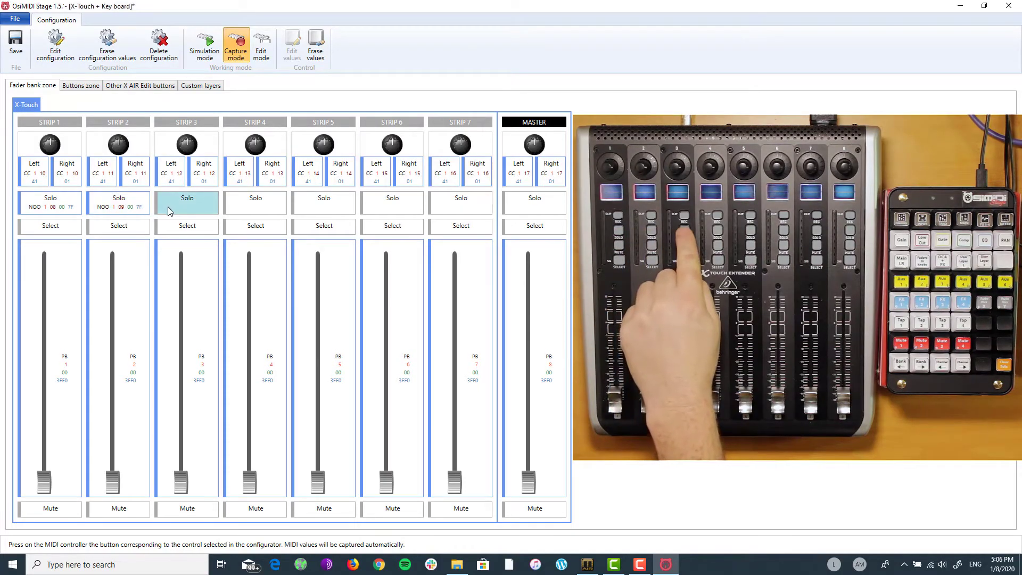
left_click(255, 202)
left_click(335, 203)
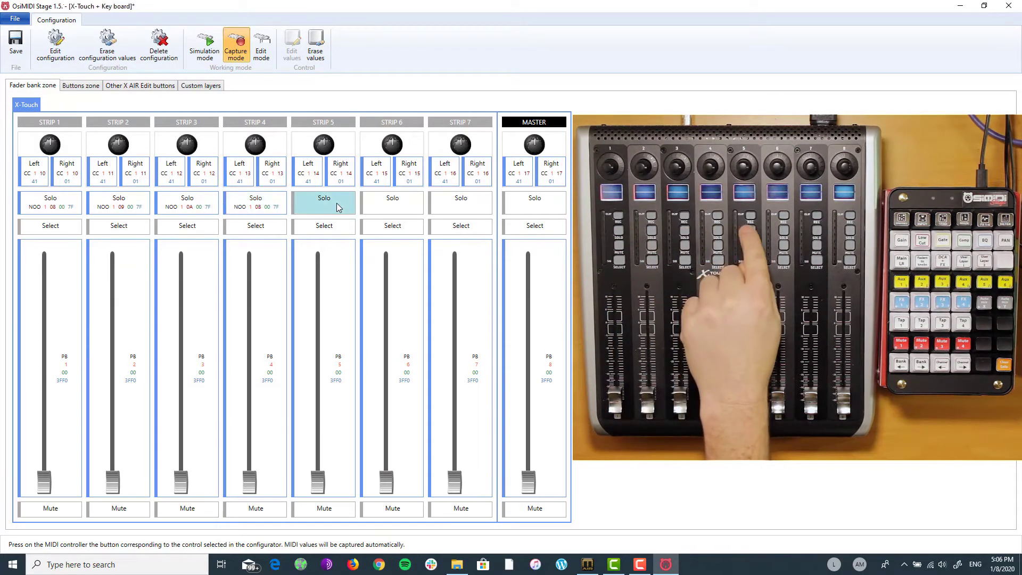
left_click(418, 206)
left_click(459, 206)
left_click(528, 204)
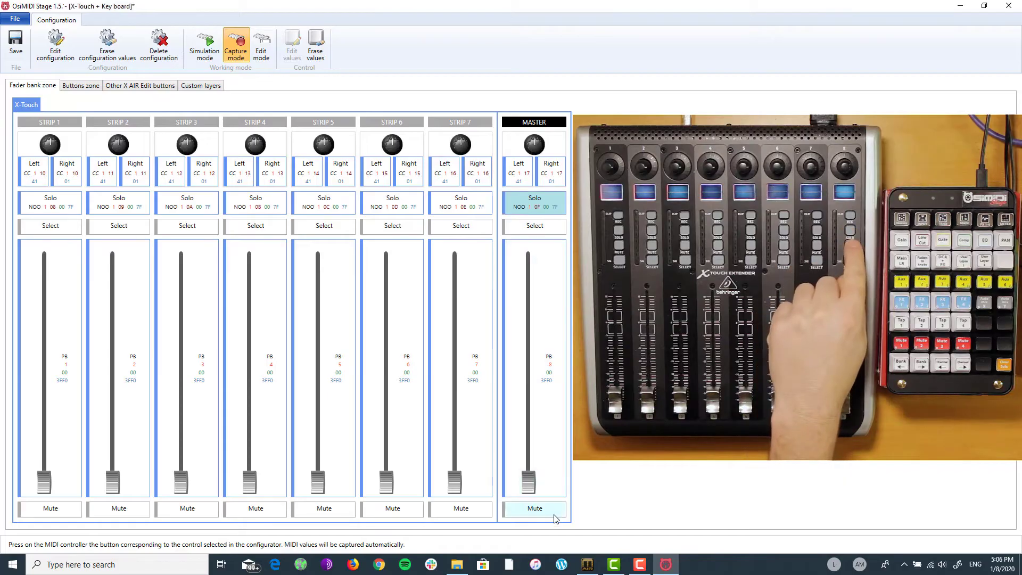
Capture the controller's Mute buttons for the master and strips 7 down to 1.
left_click(532, 510)
left_click(454, 510)
left_click(389, 513)
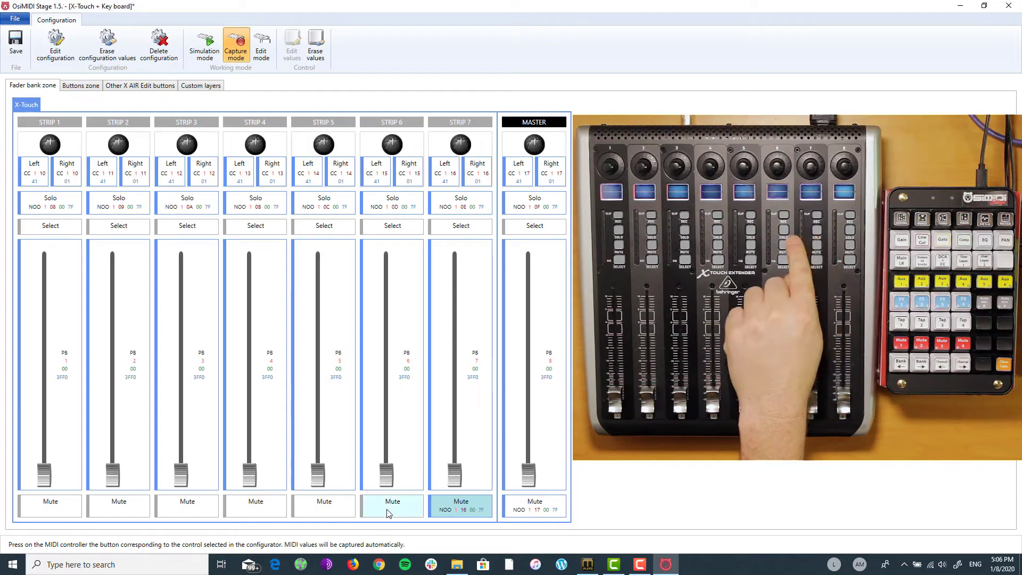
left_click(332, 510)
left_click(269, 509)
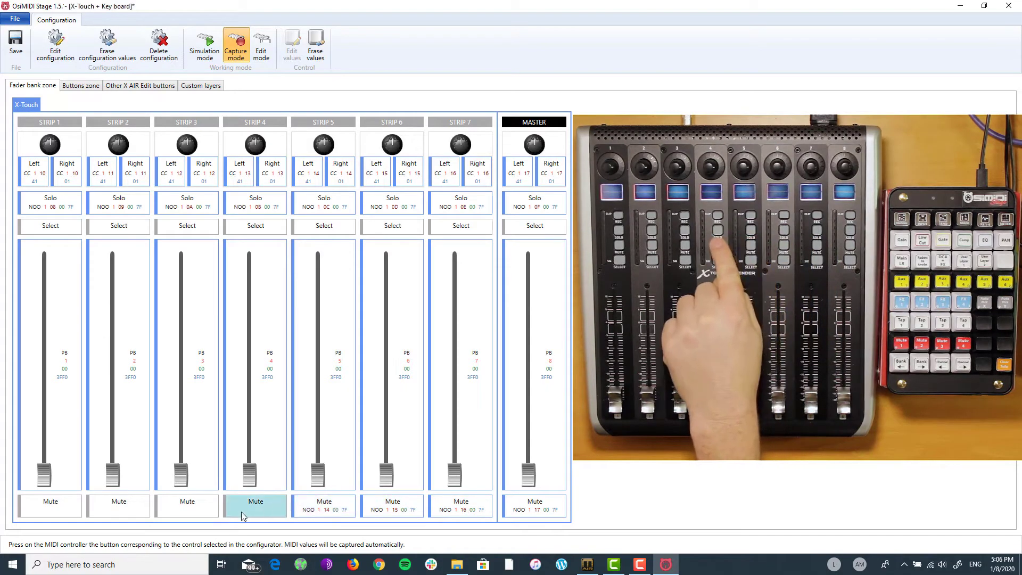
left_click(190, 511)
left_click(127, 510)
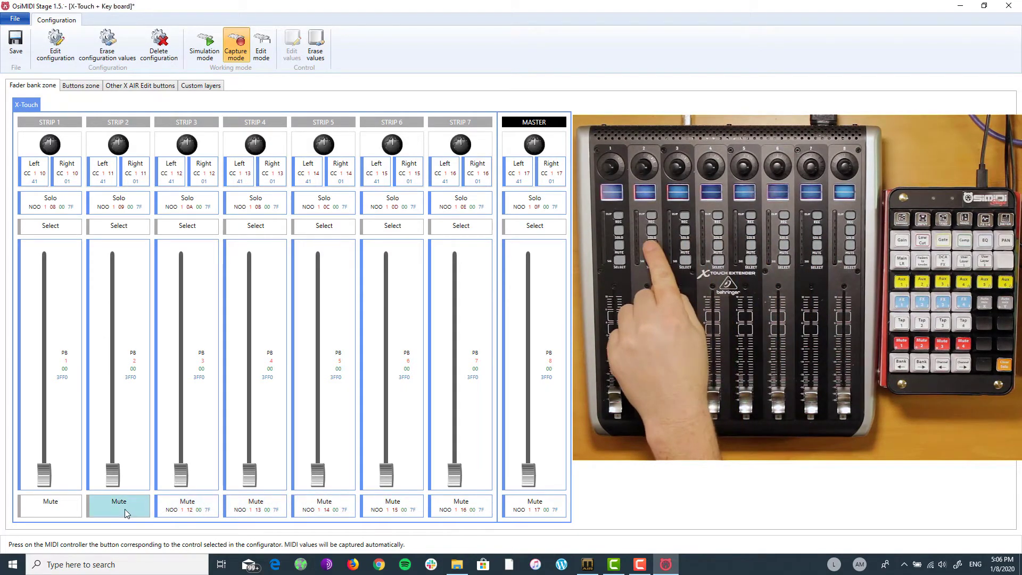
left_click(46, 510)
Capture the Select buttons for strips 1 to 7 and the master, and switch to simulation mode to verify the mapping.
left_click(74, 228)
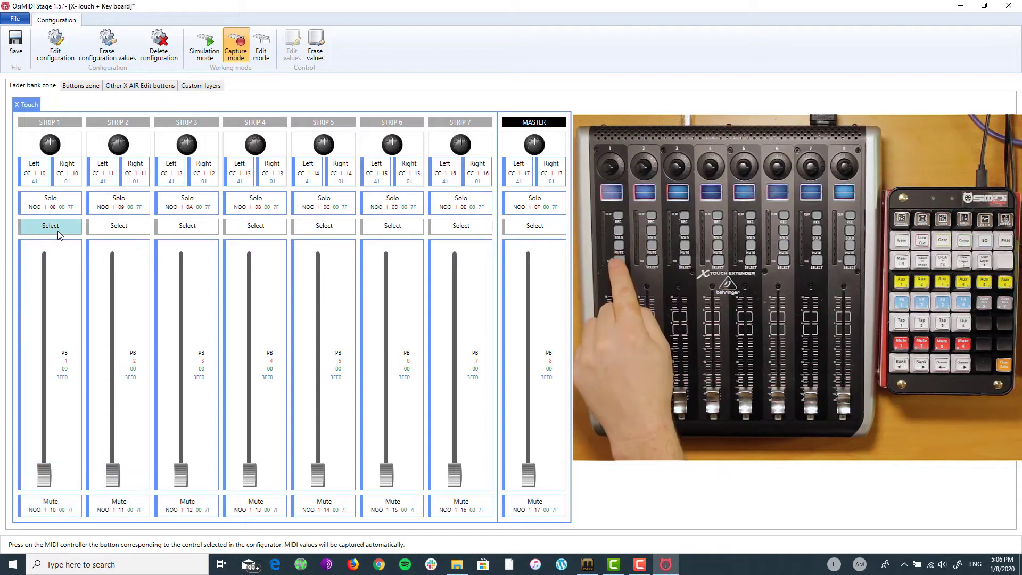
left_click(115, 232)
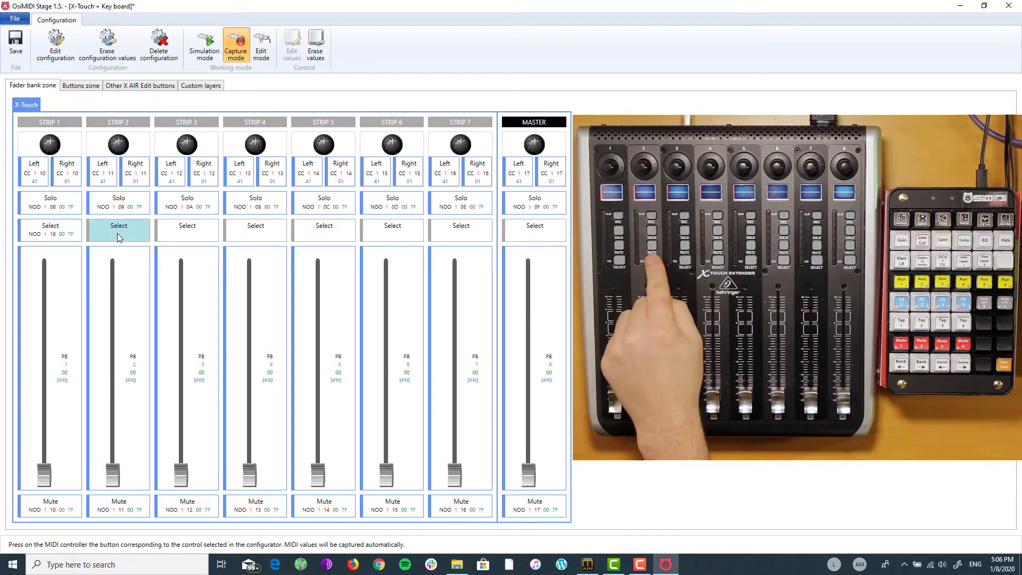
left_click(172, 231)
left_click(260, 229)
left_click(337, 230)
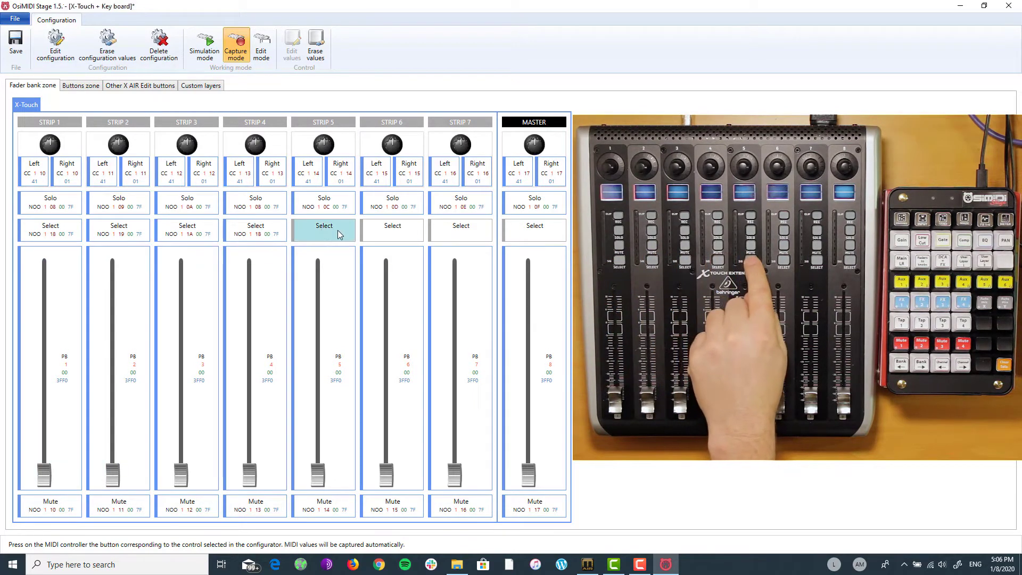
left_click(421, 234)
left_click(453, 231)
left_click(535, 233)
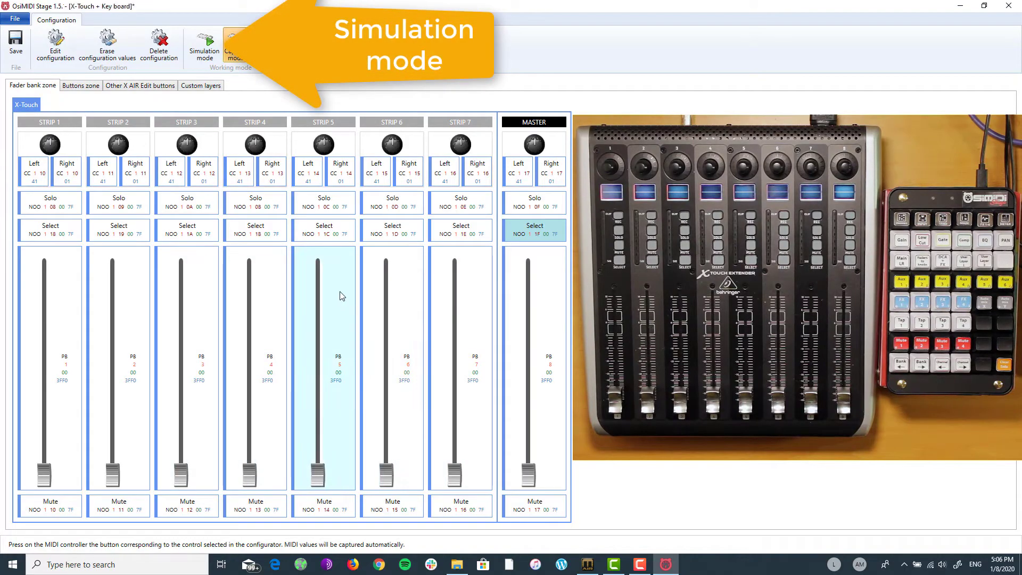
left_click(208, 55)
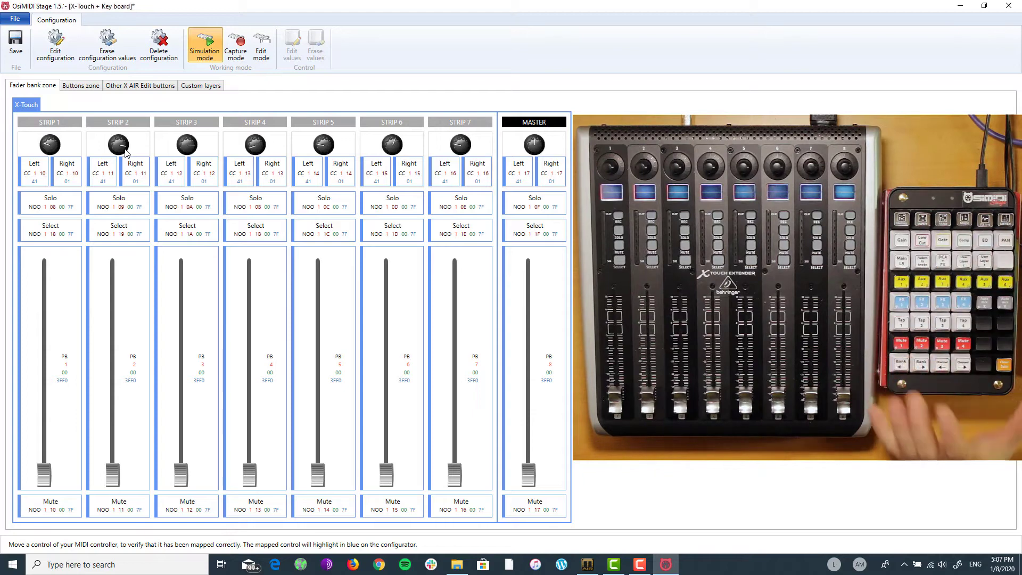
In the buttons zone, capture A+OemPlus for Bank left, A+F2 for Bank right, A+Divide for Channel left and A+Add for Channel right.
left_click(80, 86)
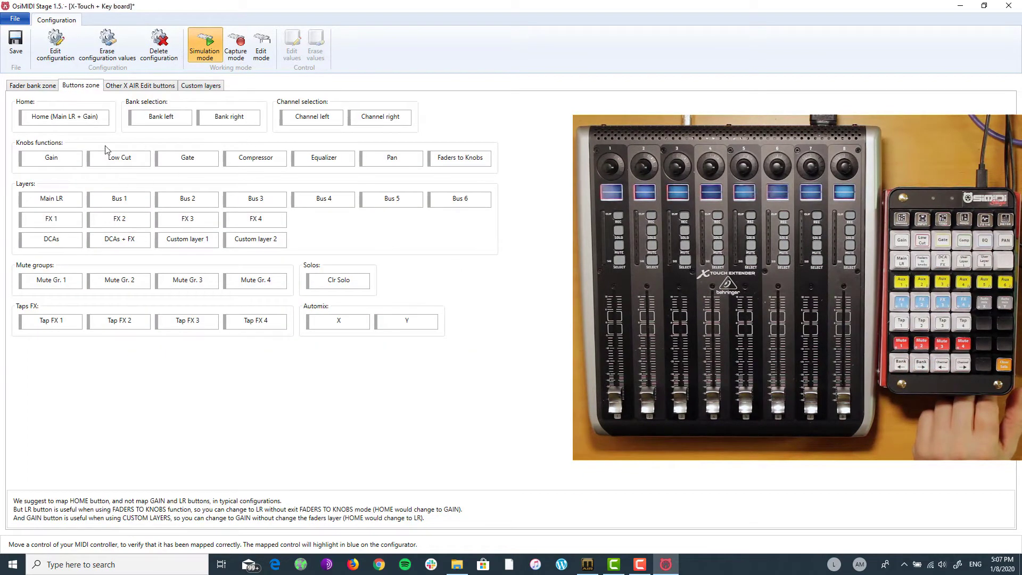
left_click(245, 52)
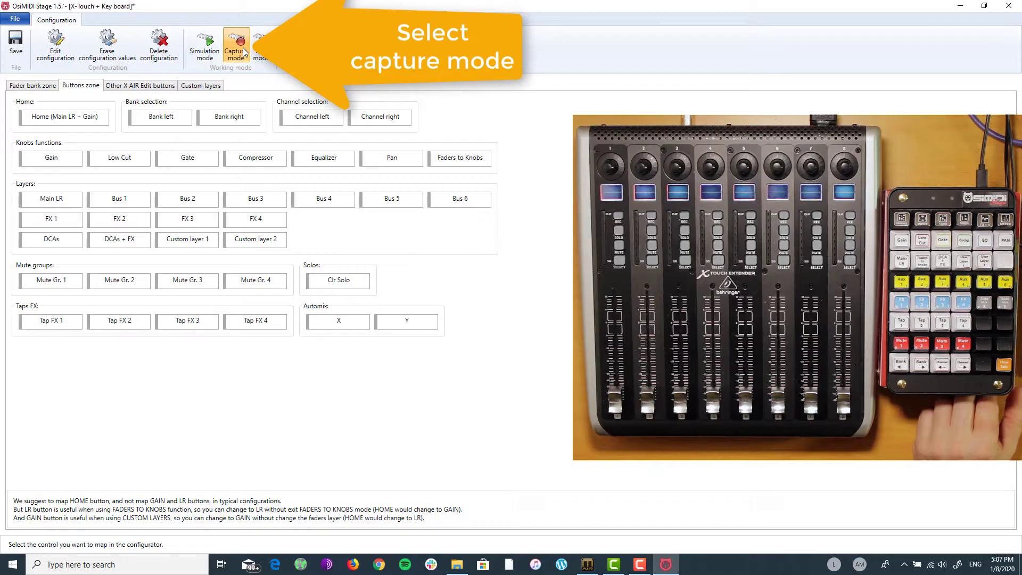
left_click(166, 120)
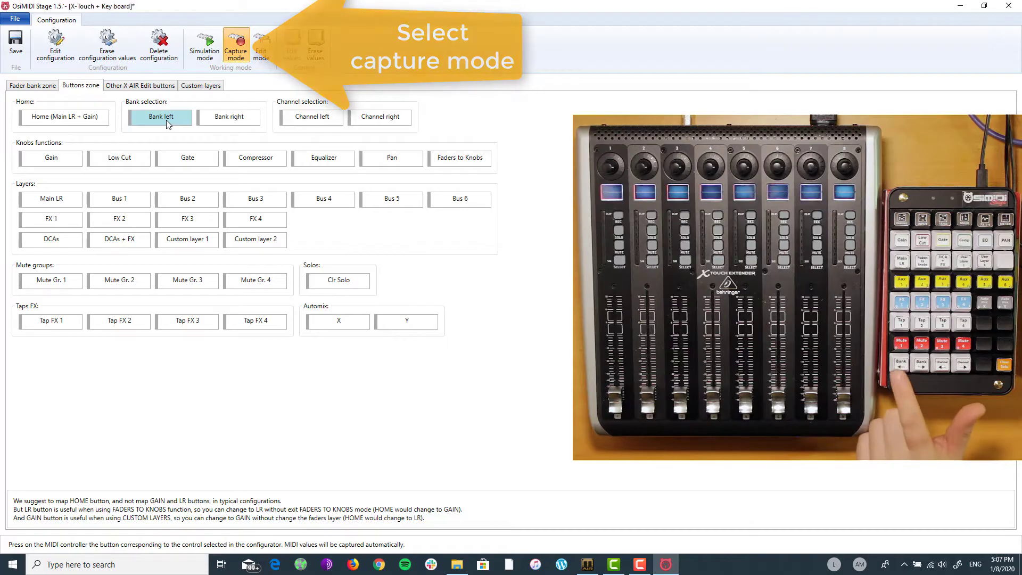
key("a+equal")
left_click(219, 122)
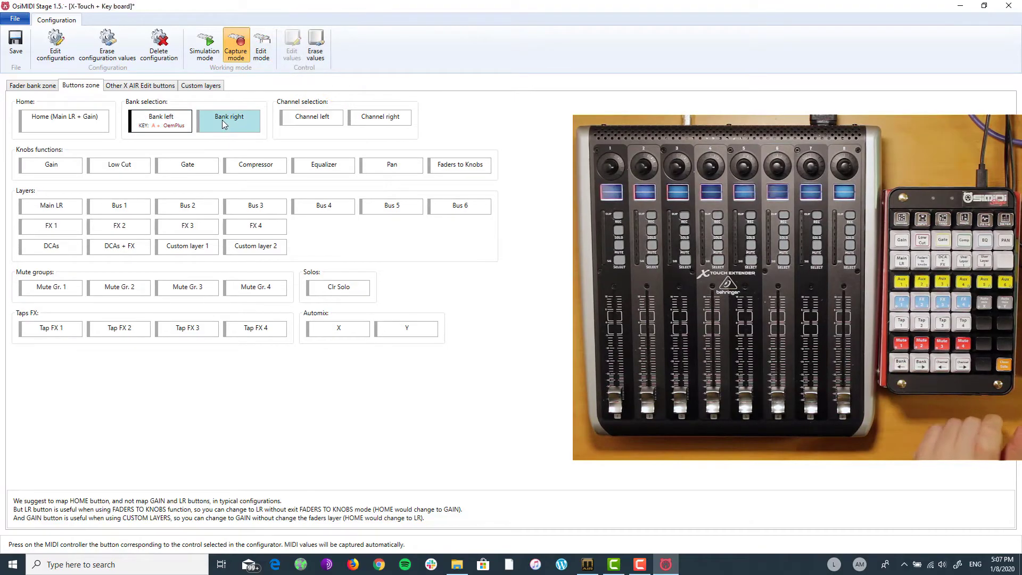
key("a+F2")
left_click(301, 118)
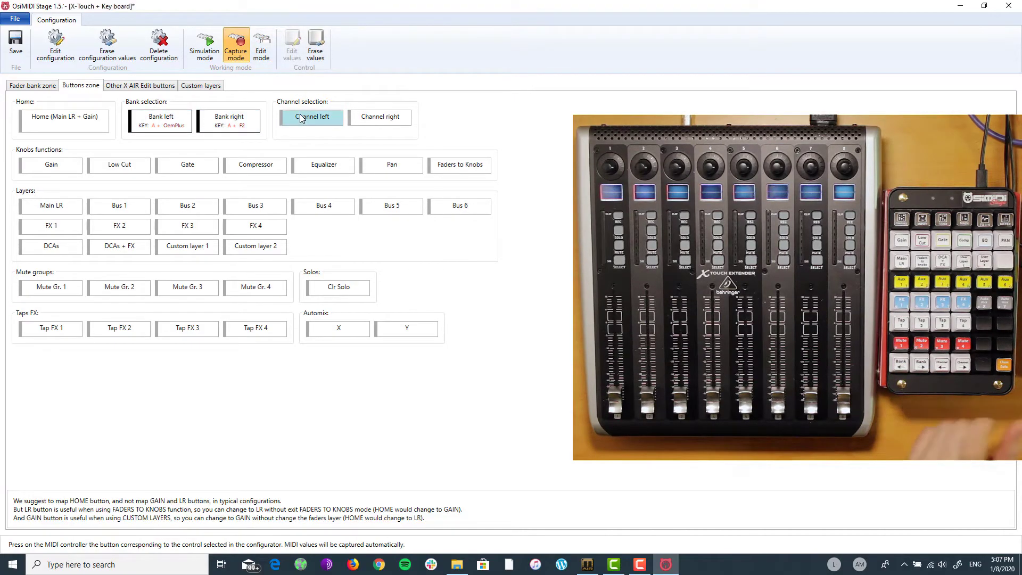
key("a+KP_Divide")
left_click(368, 120)
key("a+KP_Add")
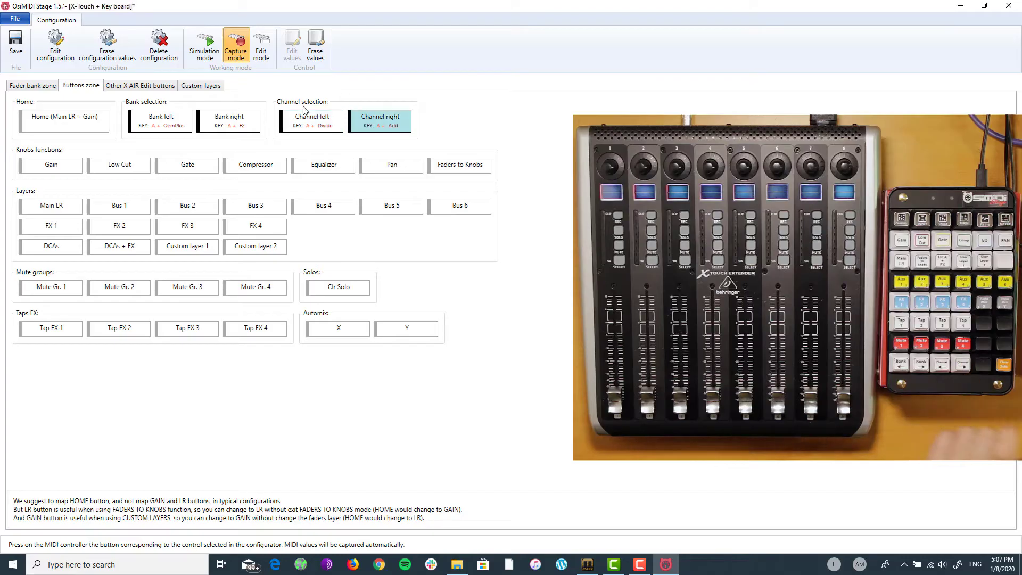
Map Gain, Low Cut, Gate, Compressor, Equalizer, Pan and Faders to Knobs to A+Y, A+U, A+Q, A+M, A+I, A+B and A+V respectively.
left_click(49, 168)
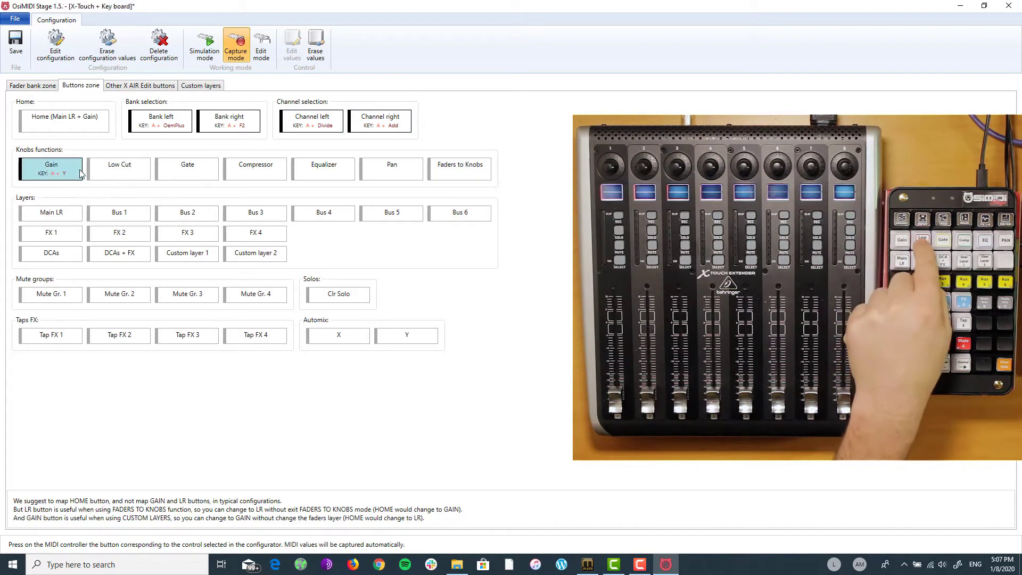
left_click(105, 175)
left_click(200, 173)
key("alt+q")
left_click(262, 174)
key("alt+m")
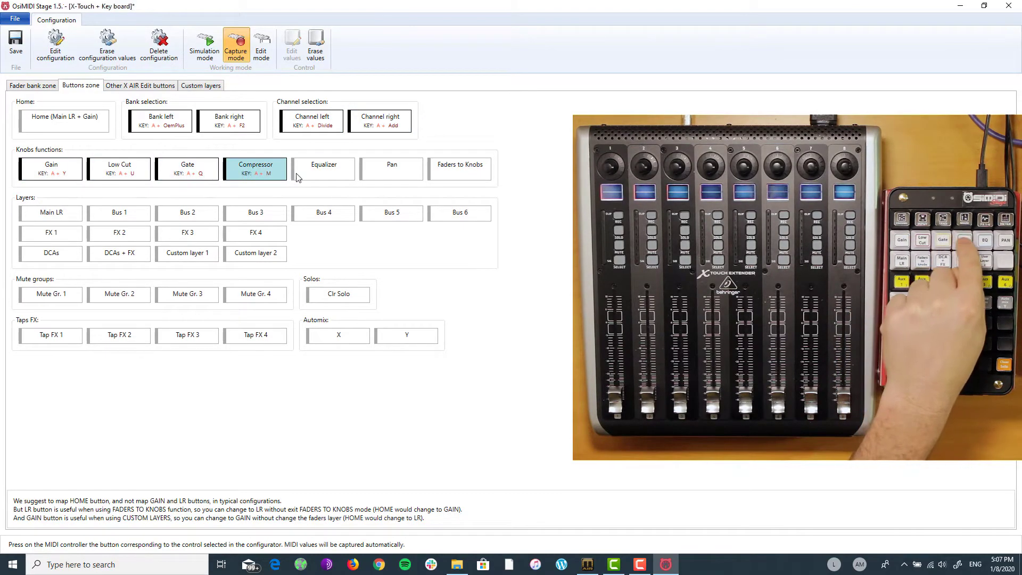
left_click(324, 174)
key("alt+i")
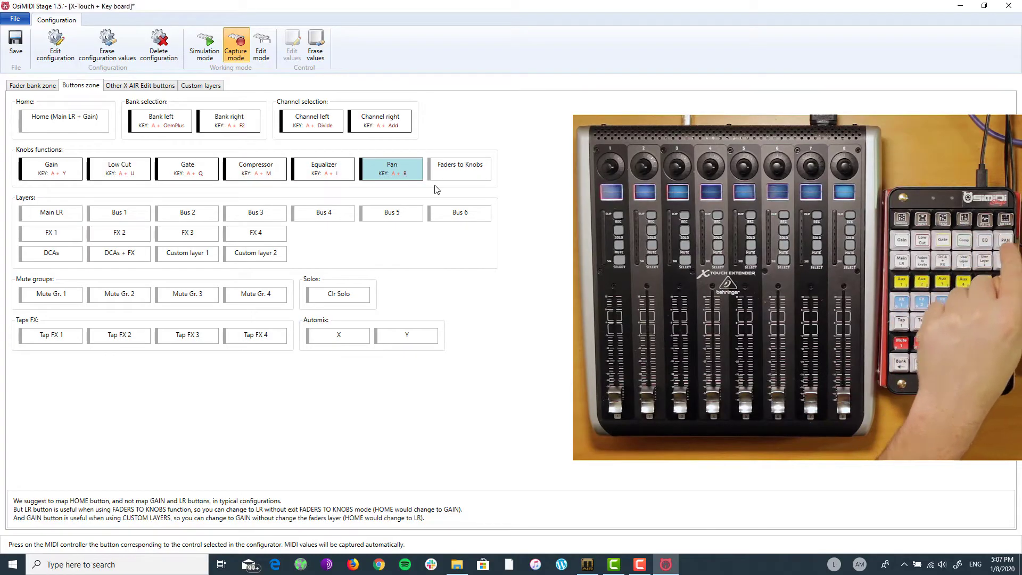
left_click(480, 177)
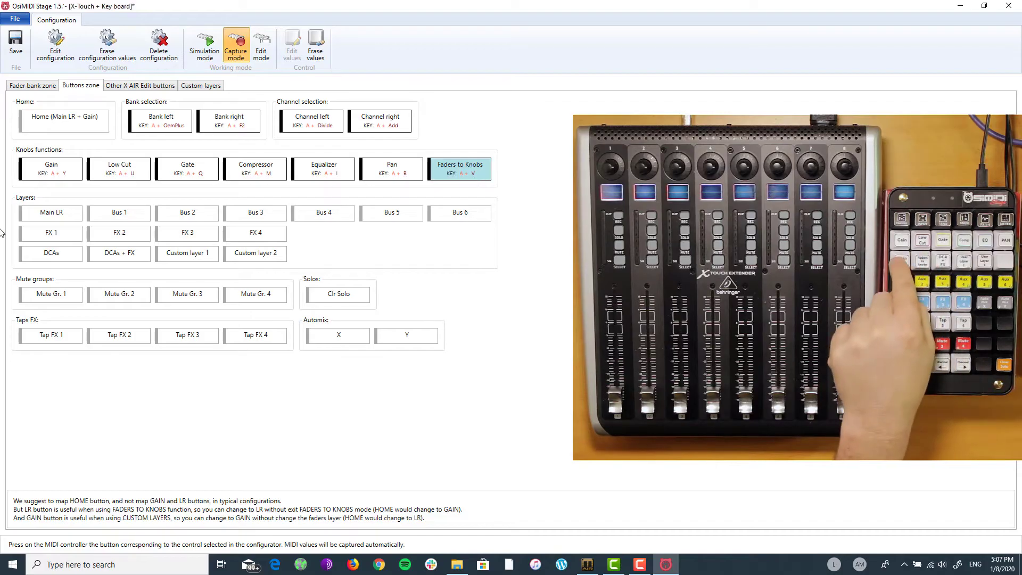
In the layers group, capture A+Z for Main LR, A+Oem5 for Bus 1, A+W for Bus 2 and A+S for Bus 3.
left_click(67, 216)
key("alt+z")
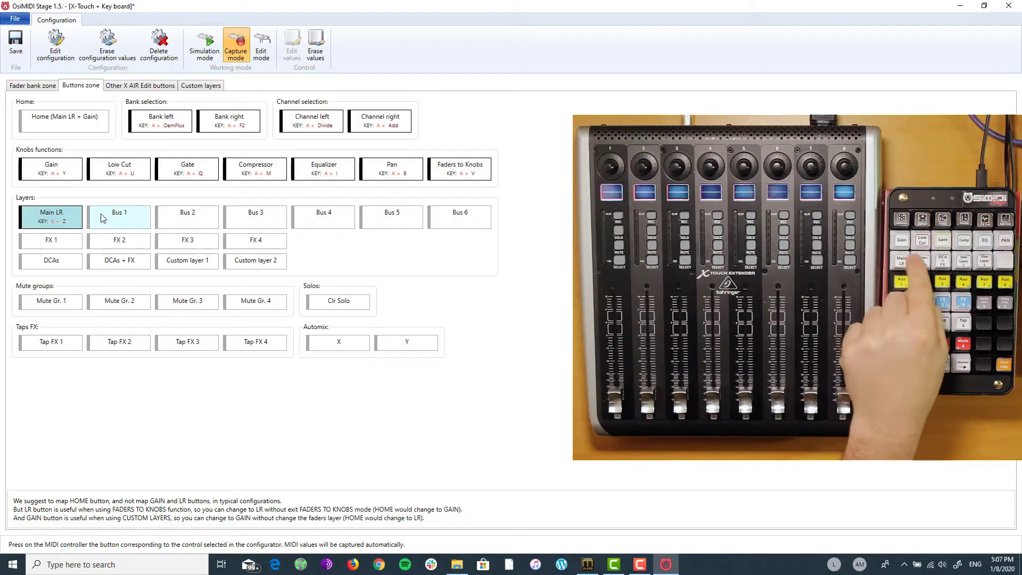
left_click(119, 219)
left_click(202, 228)
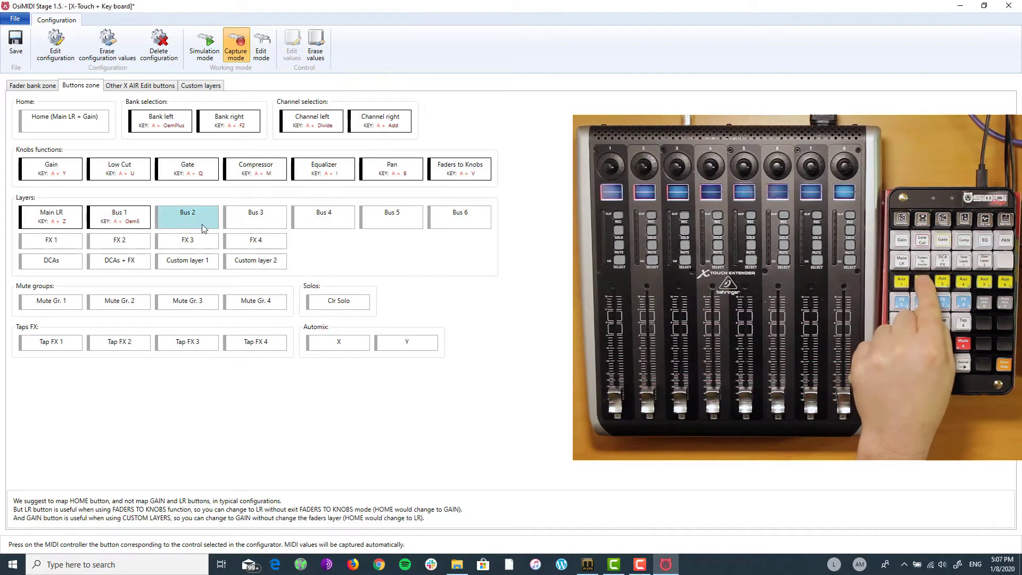
left_click(253, 226)
key("alt+s")
Capture A+O for the Bus 4 layer, A+K for Bus 5 and A+D for Bus 6.
left_click(337, 219)
key("alt+o")
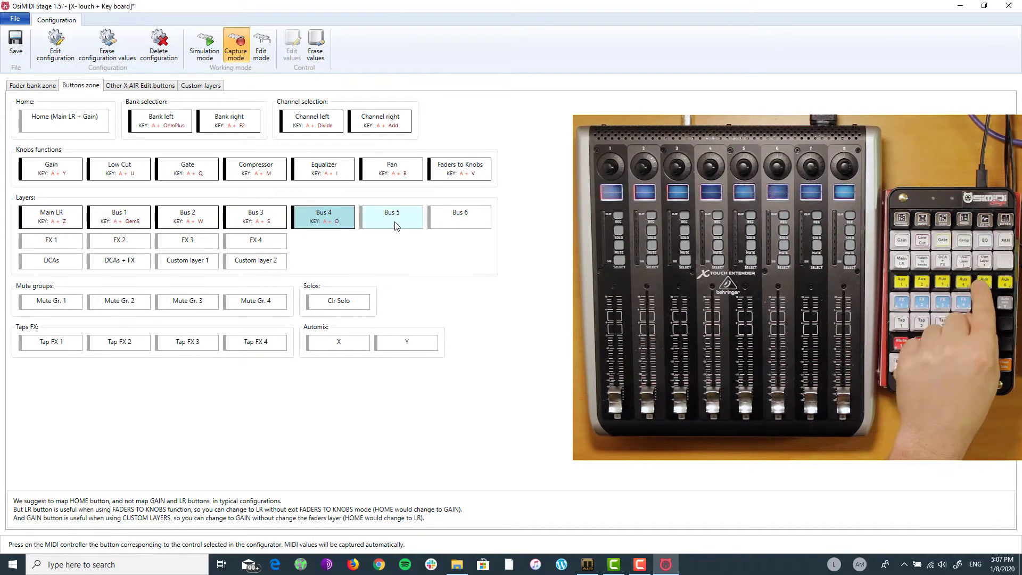
left_click(410, 220)
key("alt+k")
left_click(448, 222)
key("alt+d")
Map the FX 1, FX 2, FX 3 and FX 4 layers to A+OemComma, A+F9, A+F6 and A+F3 respectively.
left_click(51, 240)
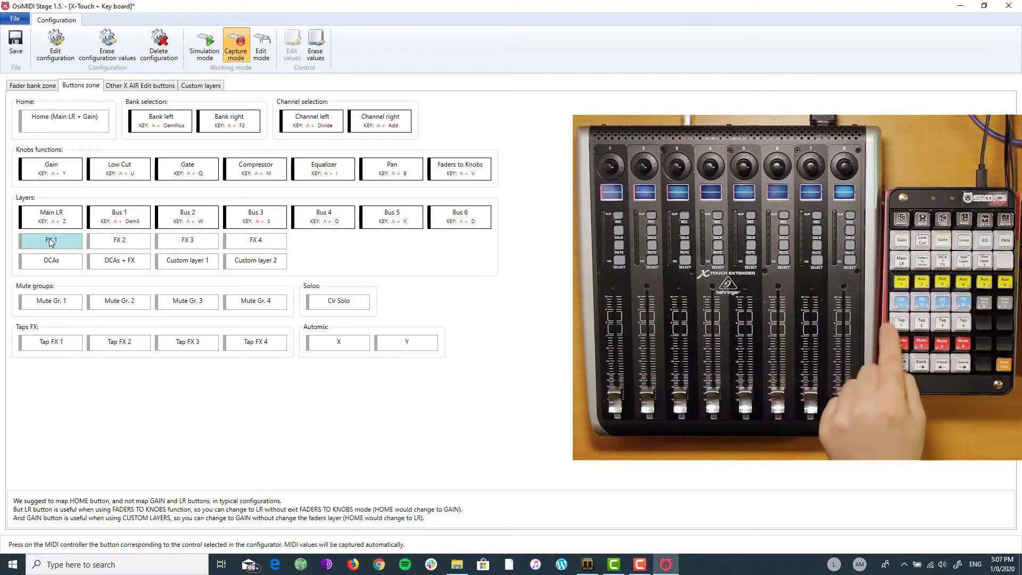
key("alt+comma")
left_click(114, 246)
key("alt+F9")
left_click(208, 255)
key("alt+F6")
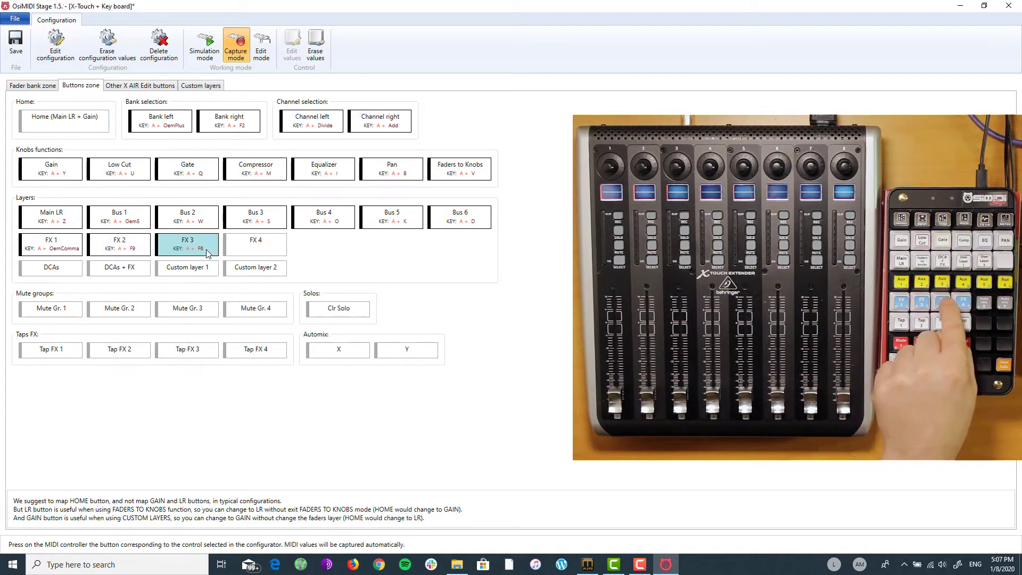
left_click(260, 251)
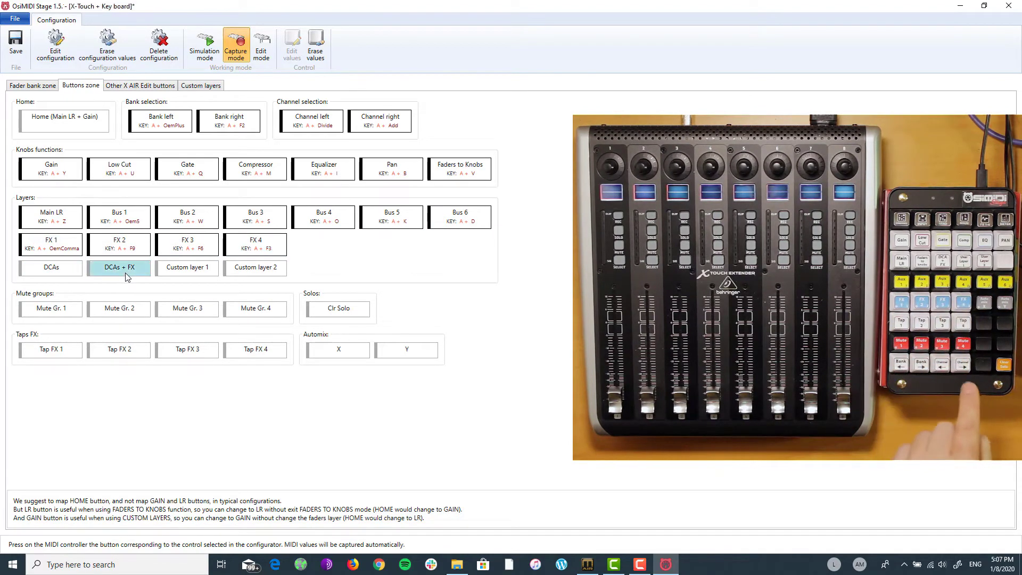
Capture A+R for the DCAs + FX layer, A+N for Custom layer 1 and A+F1 for Custom layer 2.
key("alt+r")
left_click(180, 272)
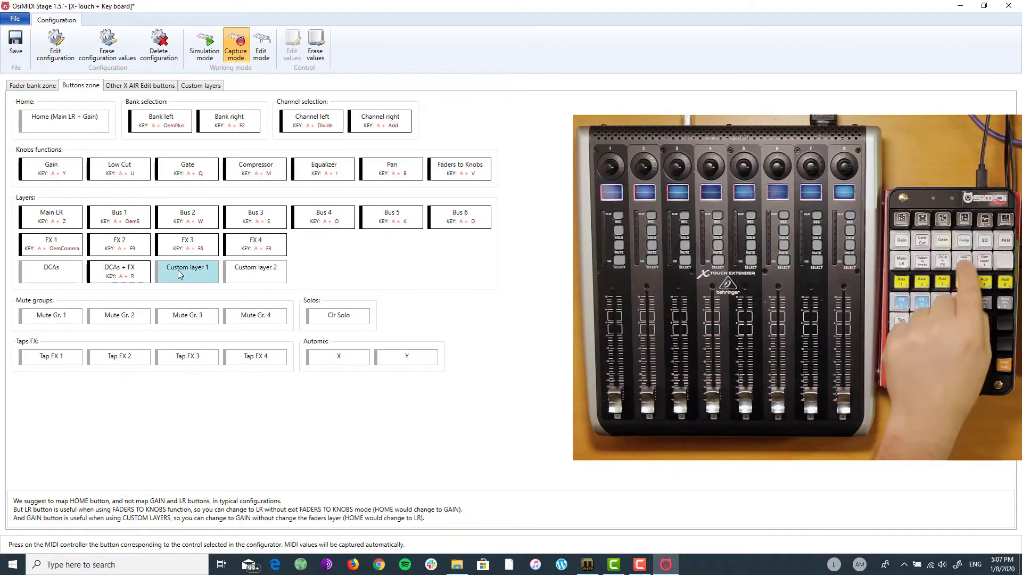
key("alt+n")
left_click(255, 272)
key("alt+F1")
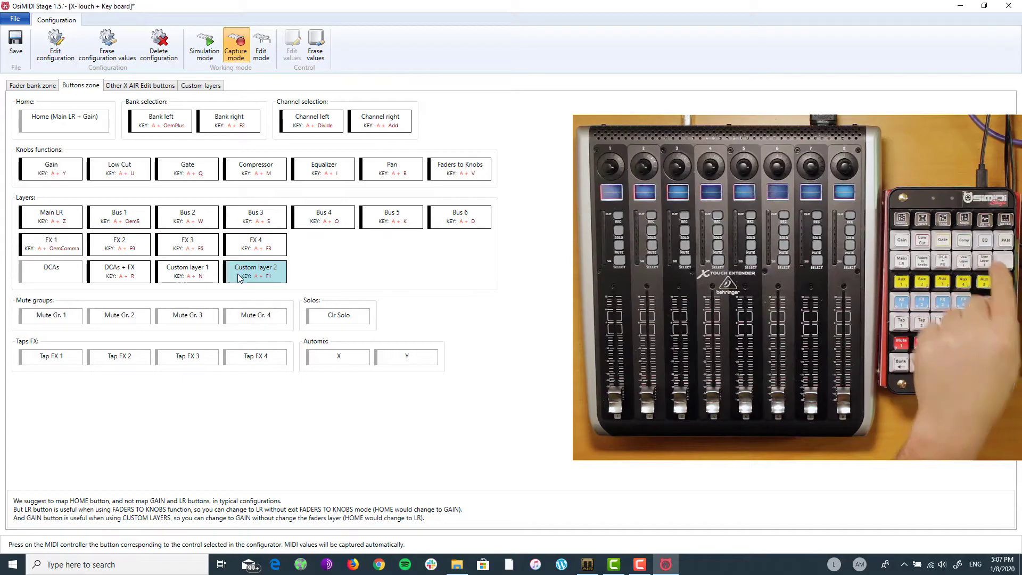
Map mute groups 1 to 4 to A+Oem3, A+F12, A+F8 and A+F5, and Clr Solo to A+Oem1.
left_click(62, 319)
key("alt+grave")
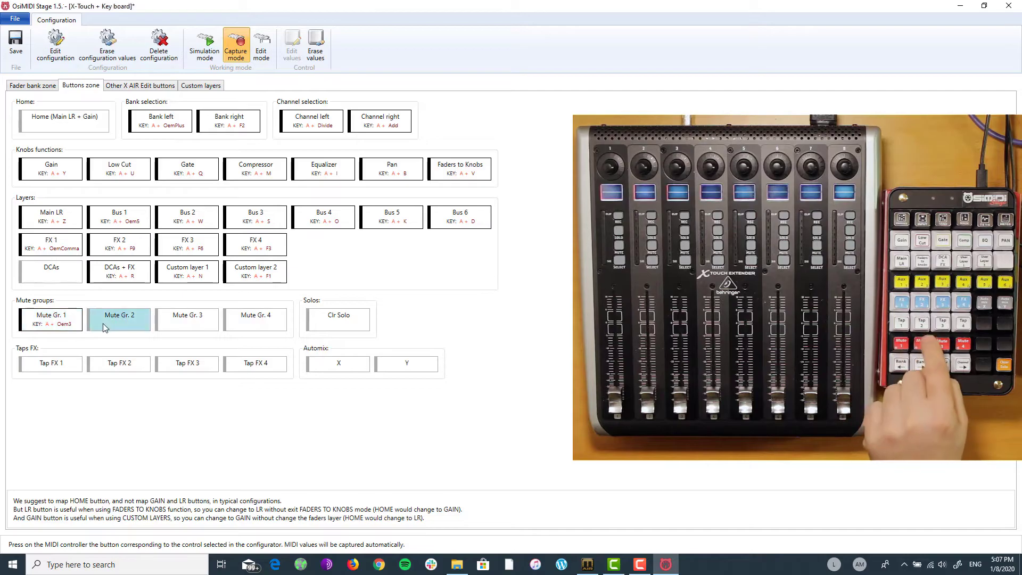
left_click(251, 319)
key("alt+F5")
left_click(340, 320)
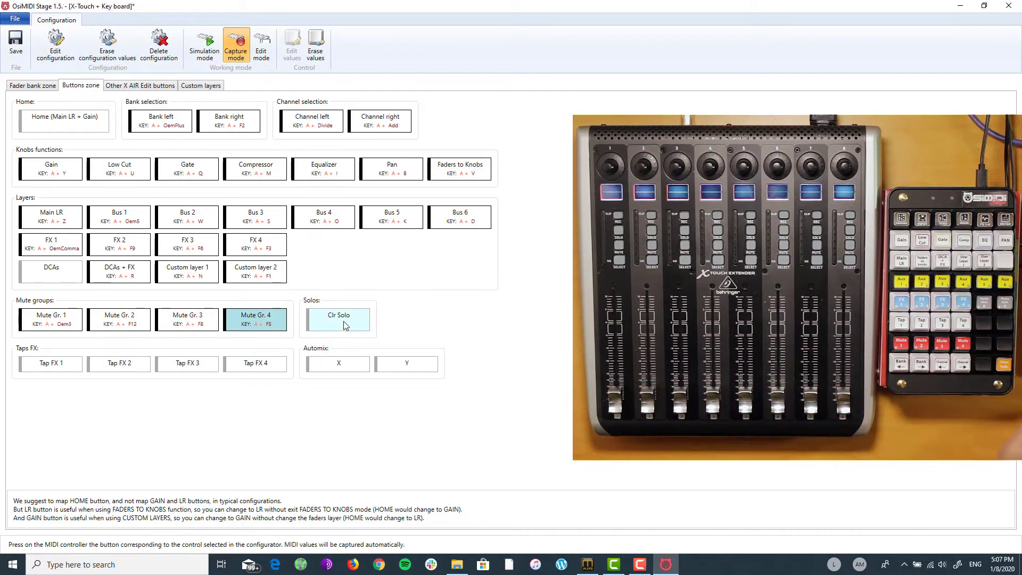
key("alt+semicolon")
Map Tap FX 1, 2, 3 and 4 to A+OemPeriod, A+F11, A+F7 and A+OemQuotes respectively.
left_click(37, 367)
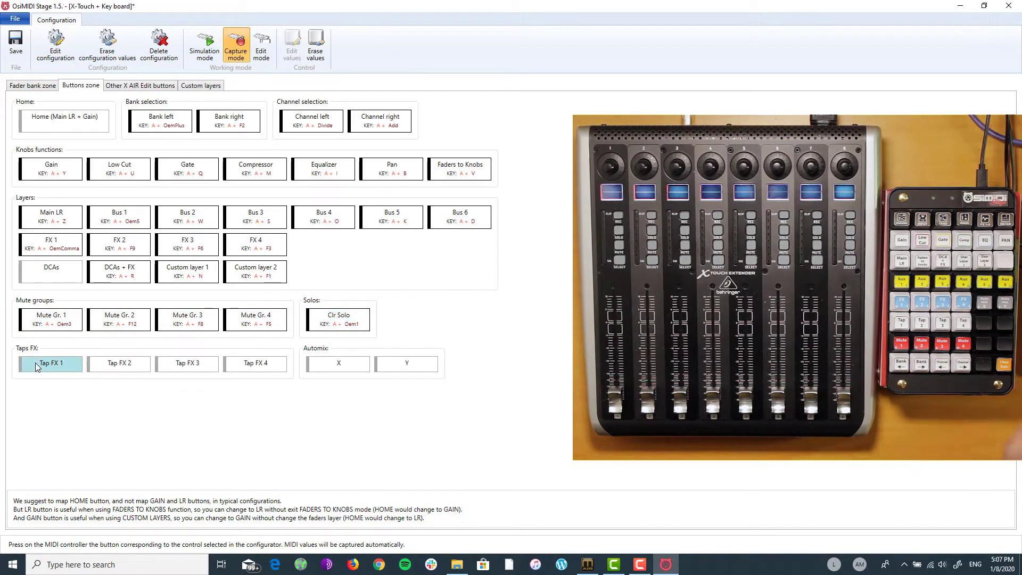
key("alt+period")
left_click(113, 369)
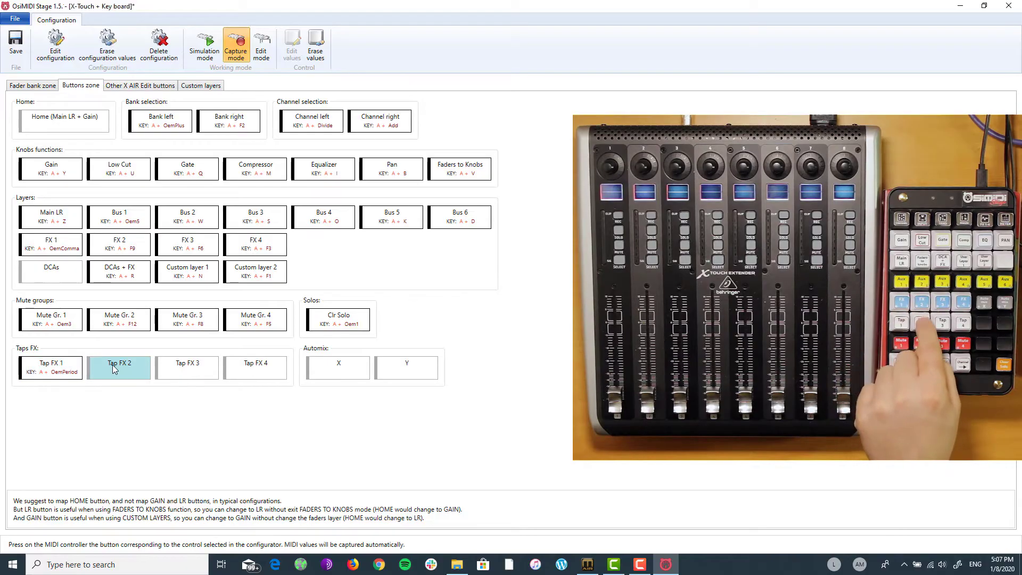
left_click(191, 371)
key("alt+F7")
left_click(242, 372)
key("alt+apostrophe")
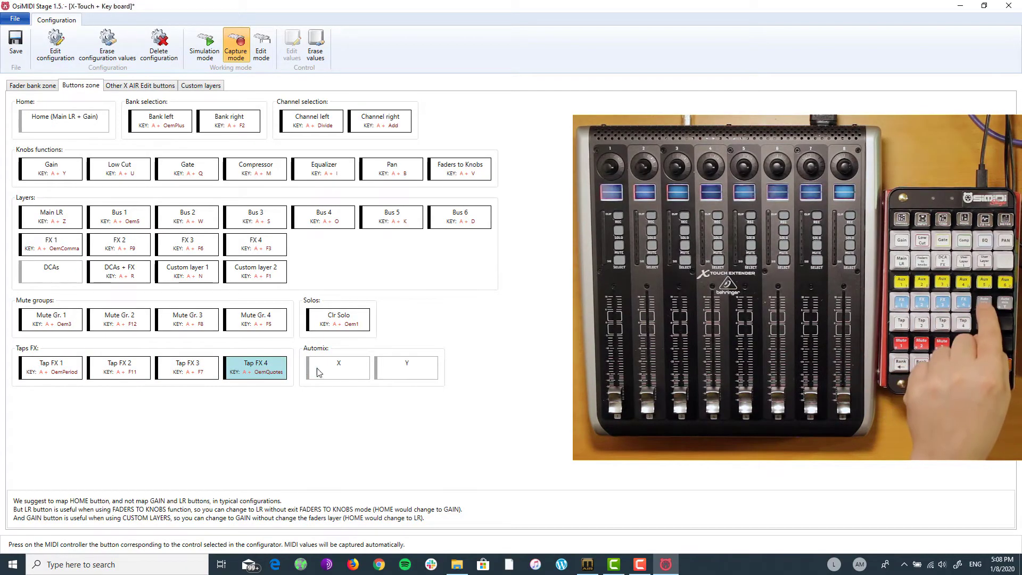
Capture A+OemOpenBrackets for Automix X and A+E for Automix Y.
left_click(318, 371)
key("alt+bracketleft")
left_click(401, 370)
key("alt+e")
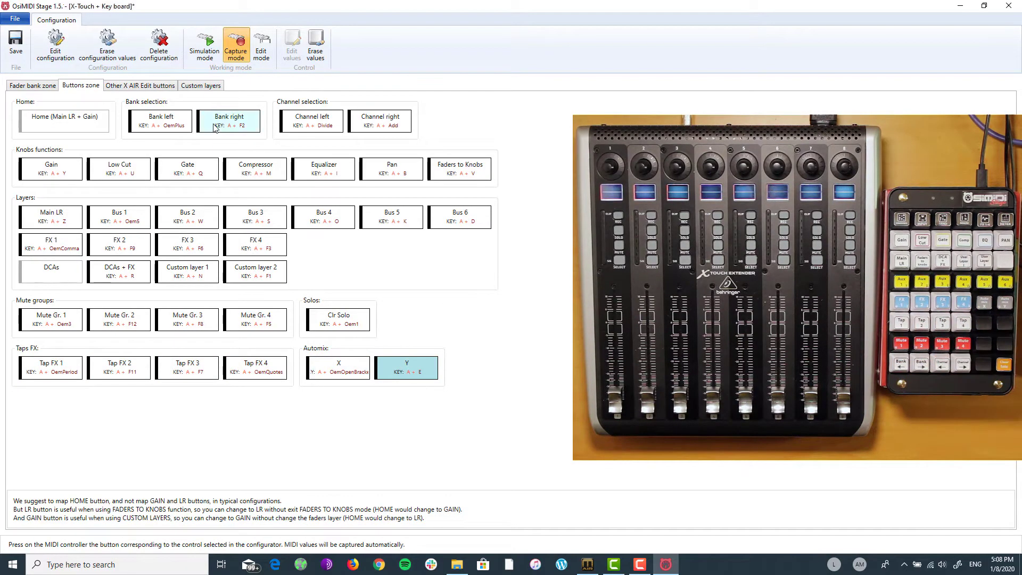
Among the other X AIR Edit buttons, capture A+X for Channel, A+T for Input and A+P for Sends.
left_click(165, 87)
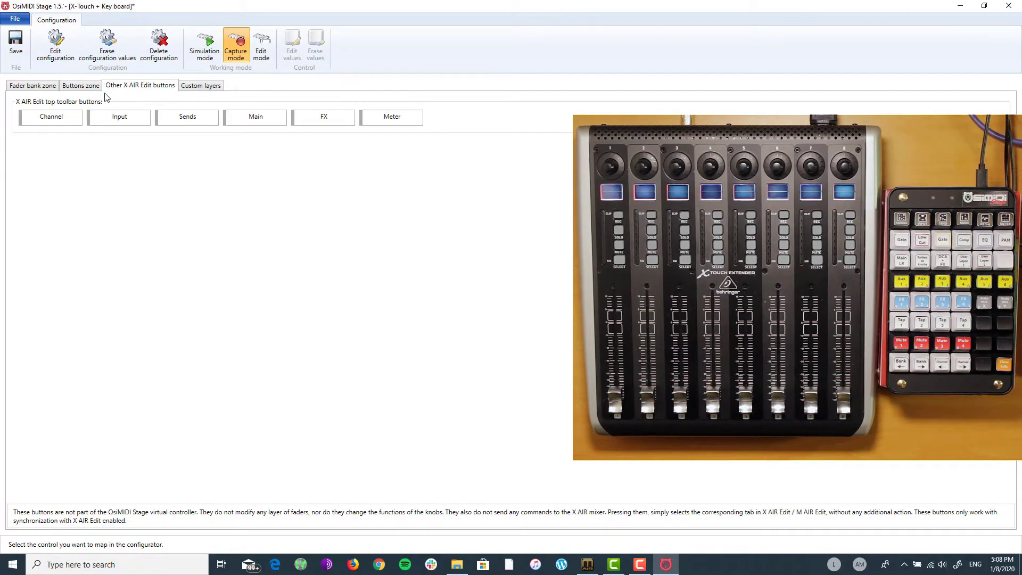
left_click(63, 123)
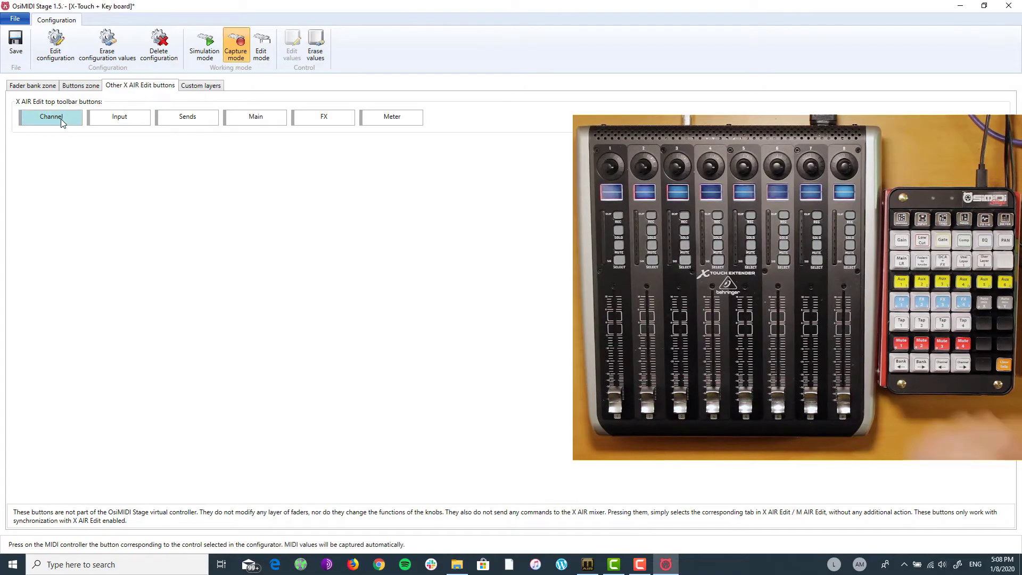
key("alt+x")
key("alt+t")
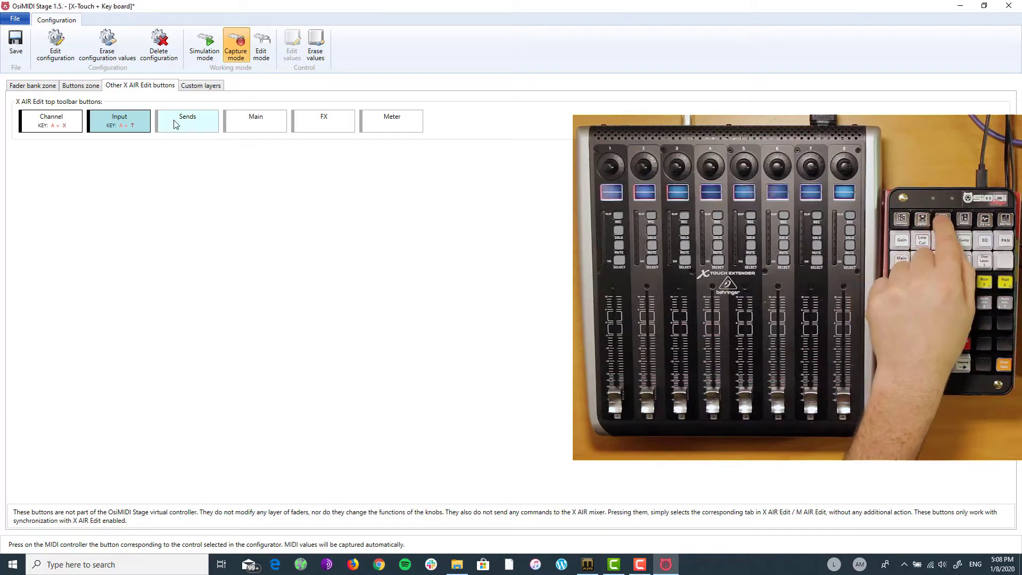
left_click(179, 123)
key("alt+p")
Capture A+L for the X AIR Edit Main button, A+H for FX and A+A for Meter.
left_click(261, 124)
key("alt+l")
left_click(317, 125)
key("alt+h")
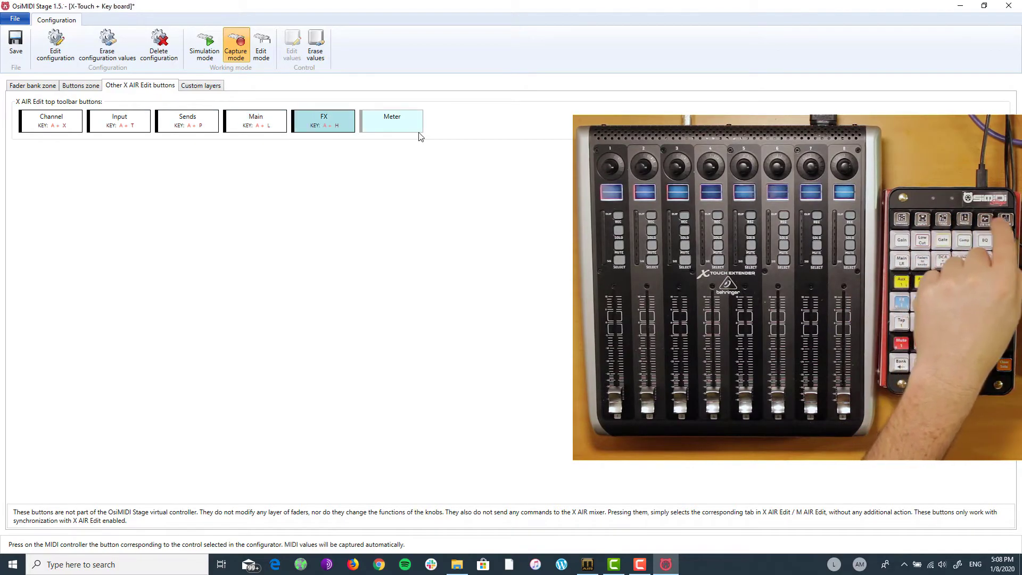
left_click(401, 121)
key("alt+a")
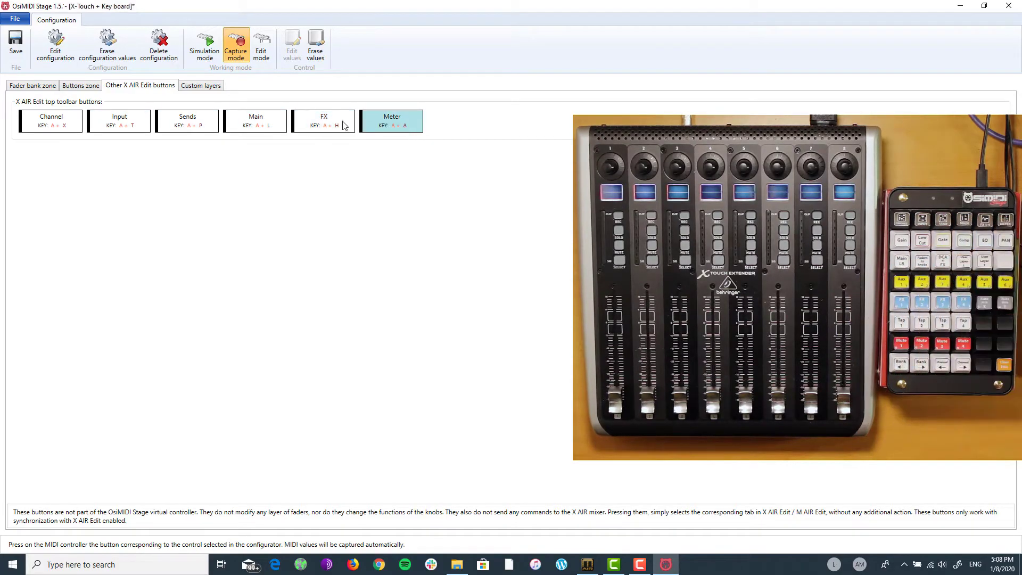
Add Bus 1 to Bus 6 to custom layer 1 and switch the configuration to simulation mode.
left_click(215, 87)
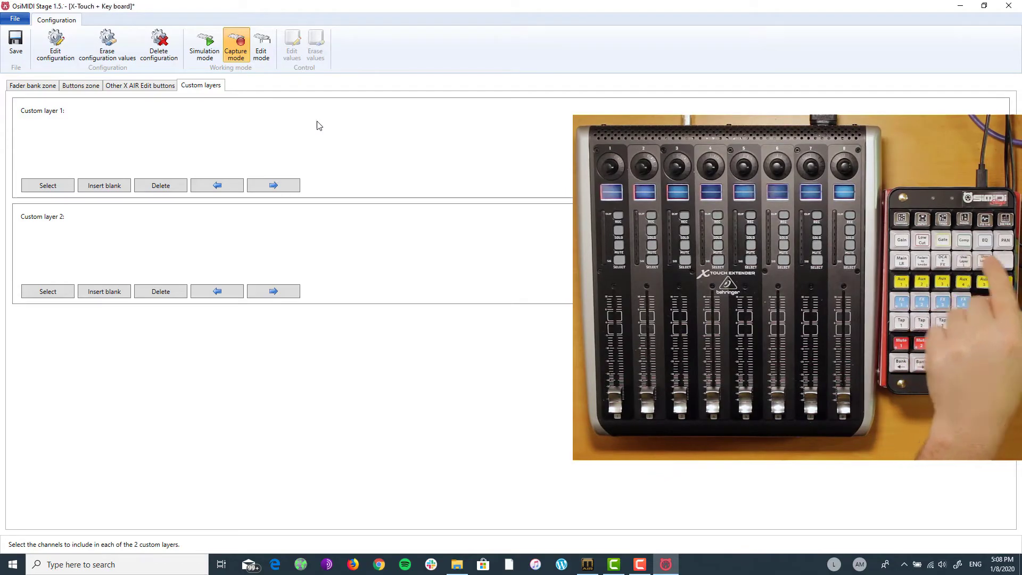
left_click(63, 188)
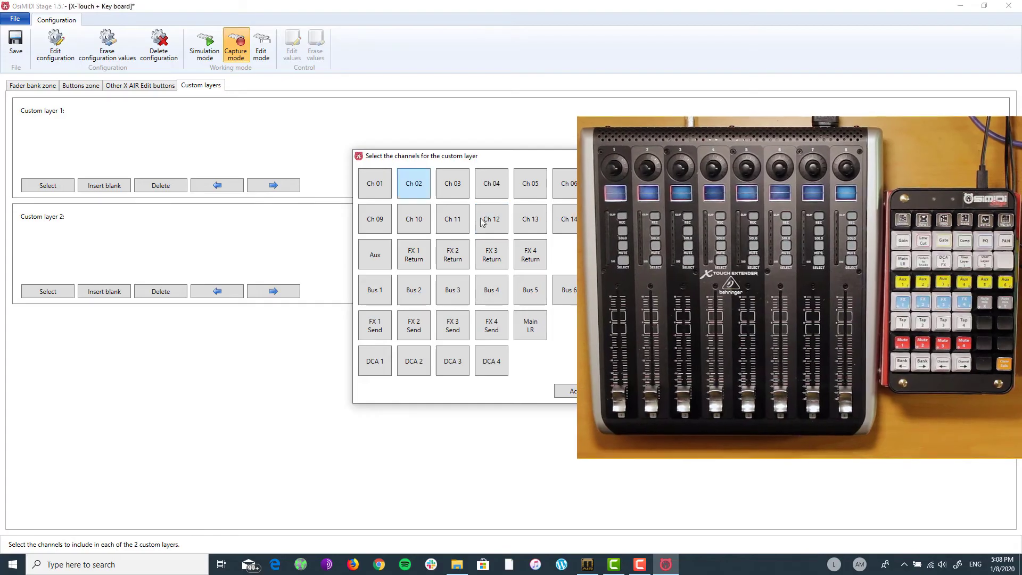
left_click(375, 292)
left_click(425, 297)
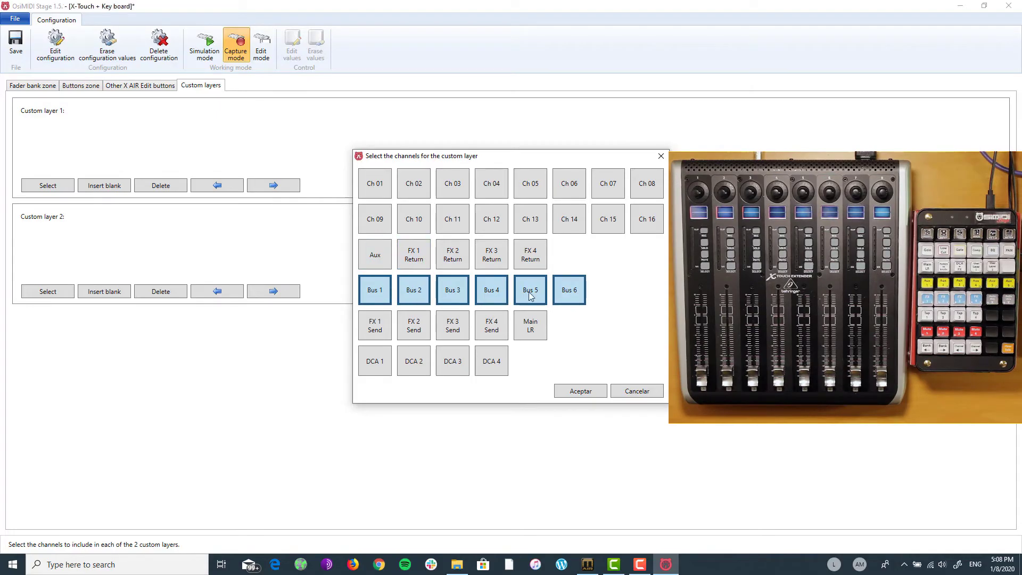
left_click(591, 394)
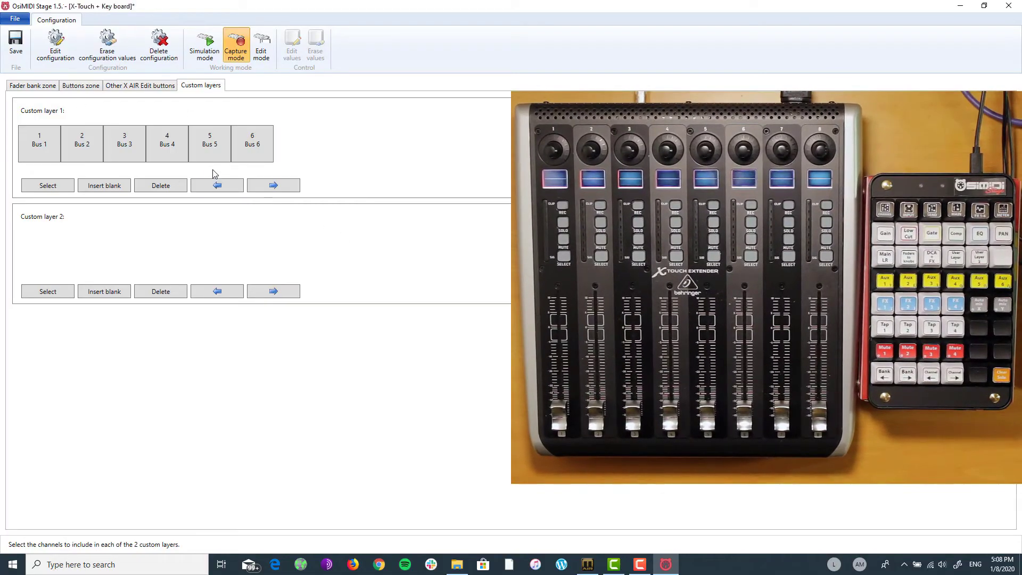
left_click(205, 47)
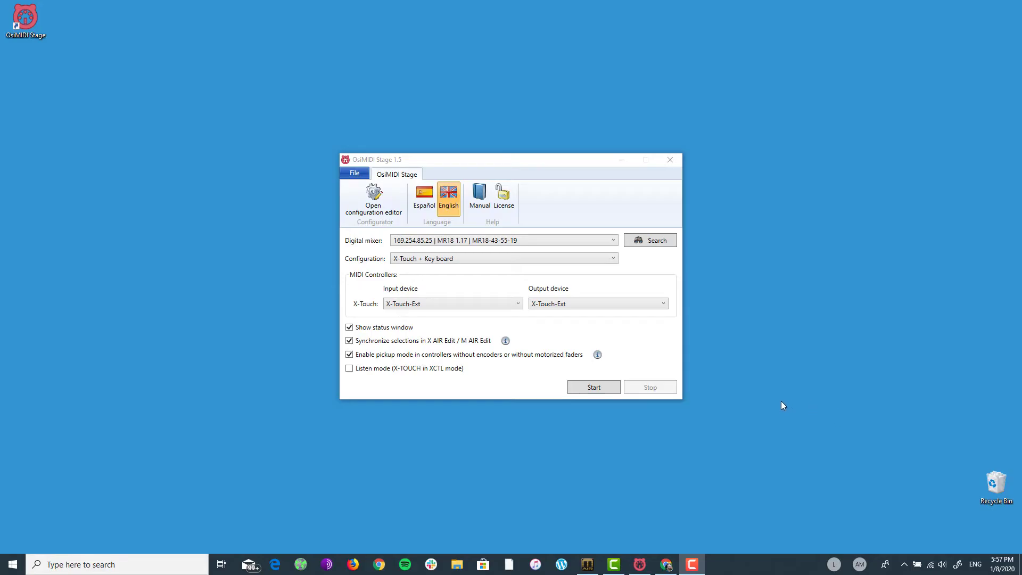
Bring up M AIR Edit, return to OsiMIDI Stage, and choose the MR18 mixer and the X-Touch + Key board configuration.
left_click(588, 565)
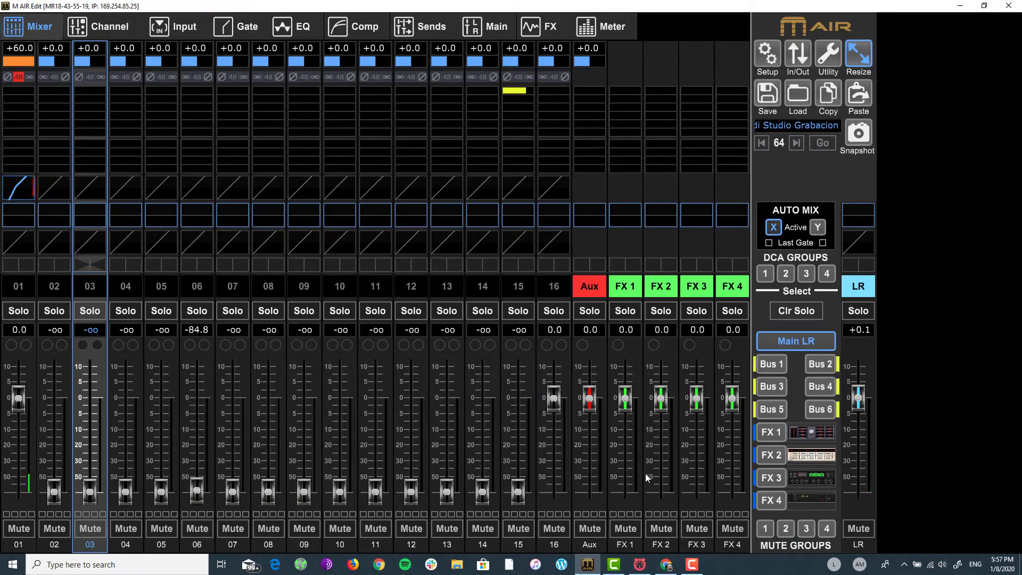
left_click(639, 566)
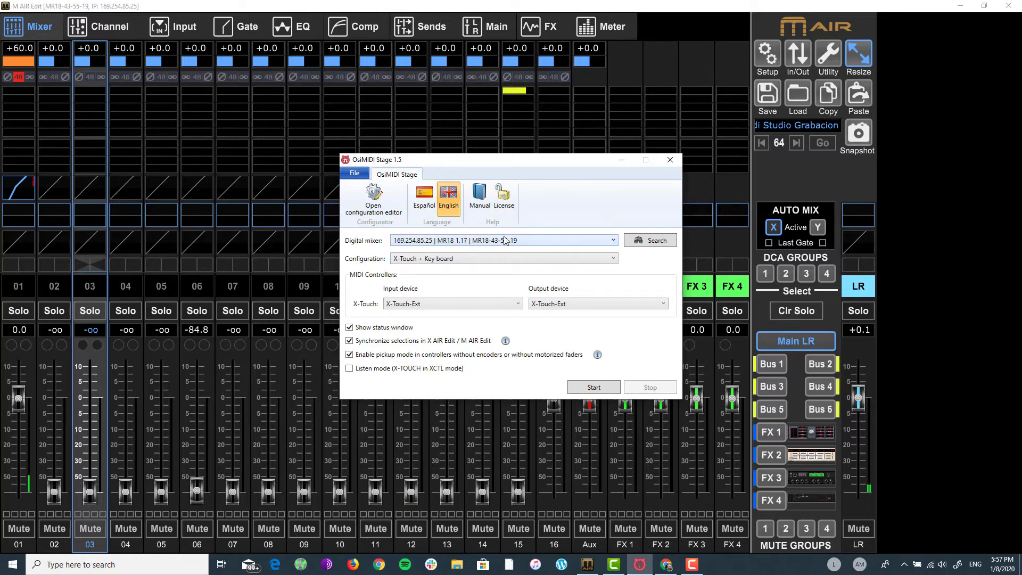
left_click(534, 238)
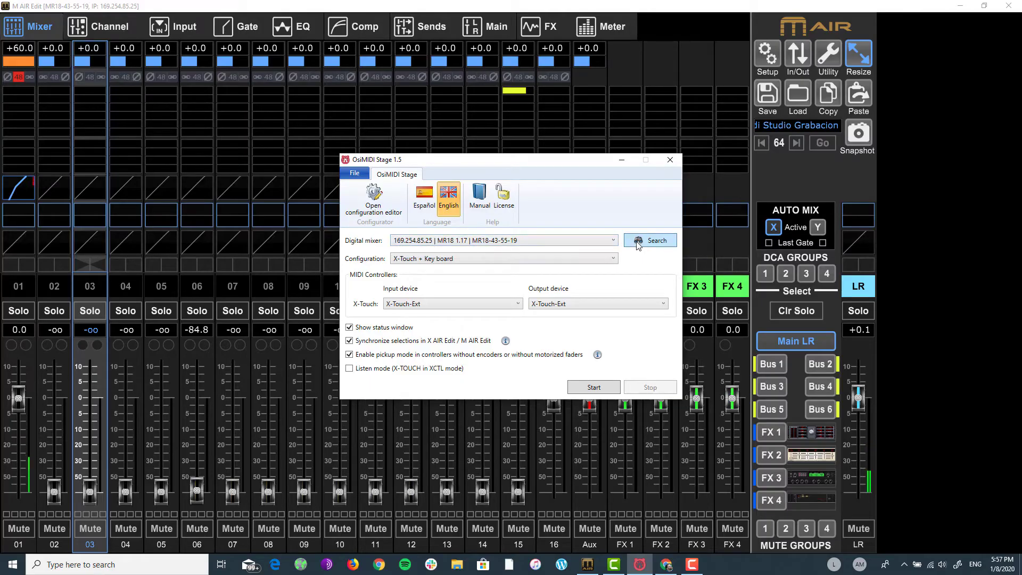
left_click(489, 260)
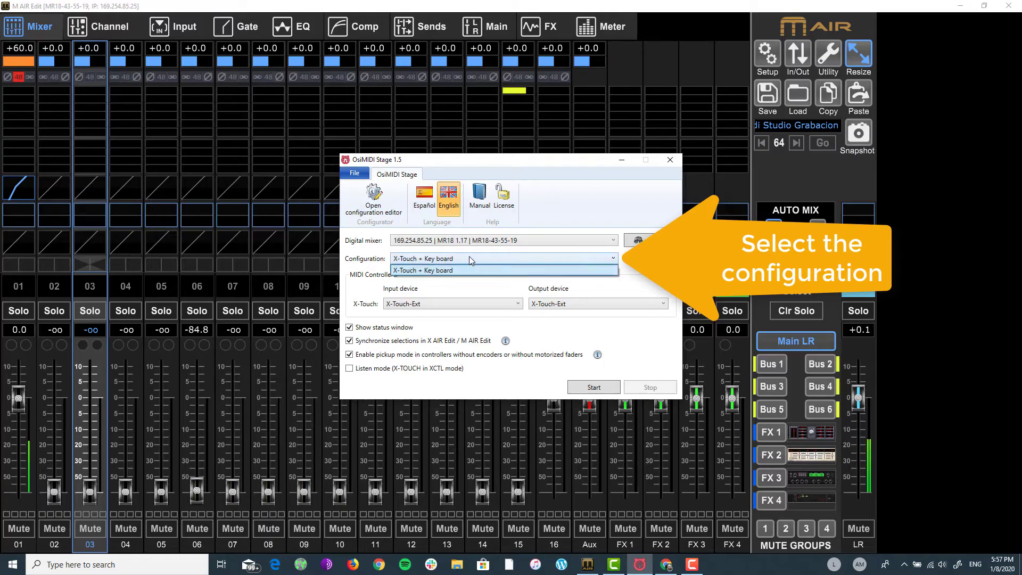
left_click(470, 259)
Choose X-Touch-Ext as both the MIDI input and output device and start the mixer control session.
left_click(437, 304)
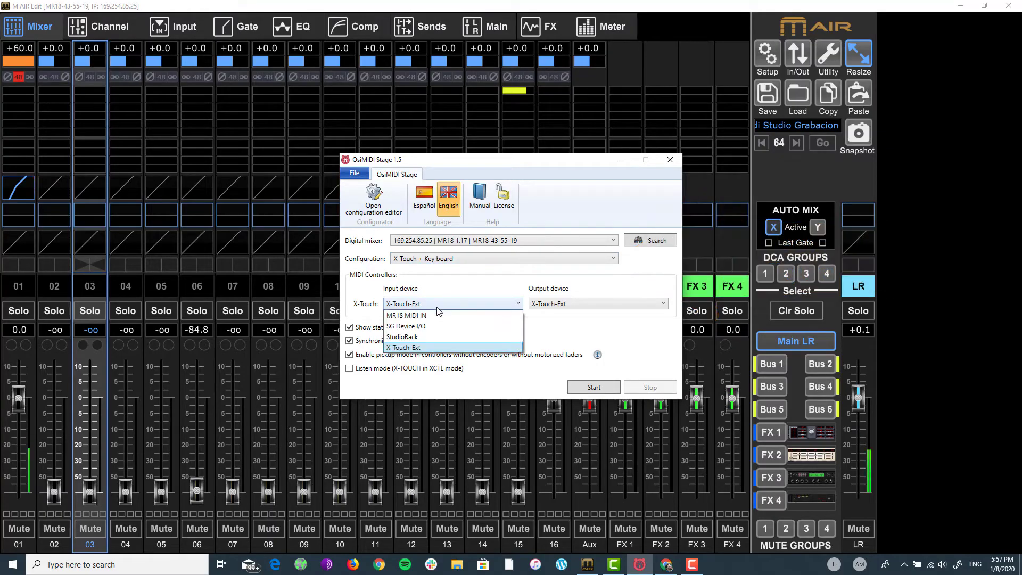
left_click(437, 311)
left_click(572, 310)
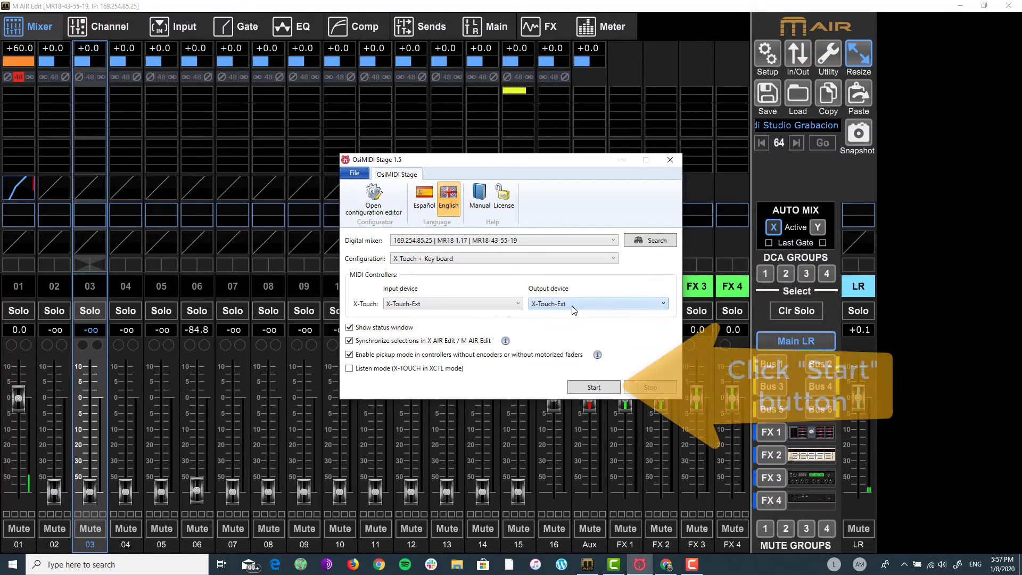
left_click(572, 310)
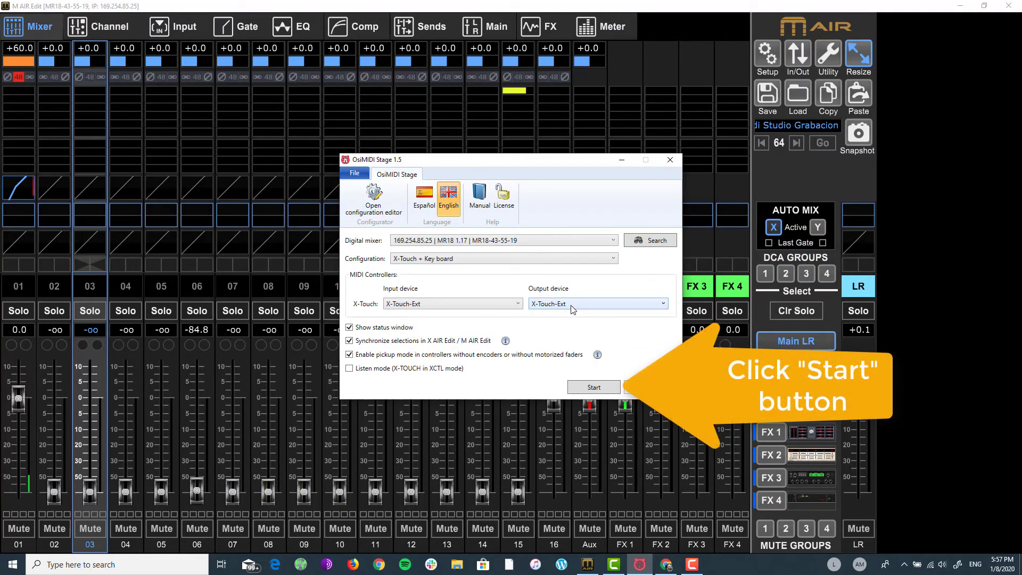
left_click(594, 388)
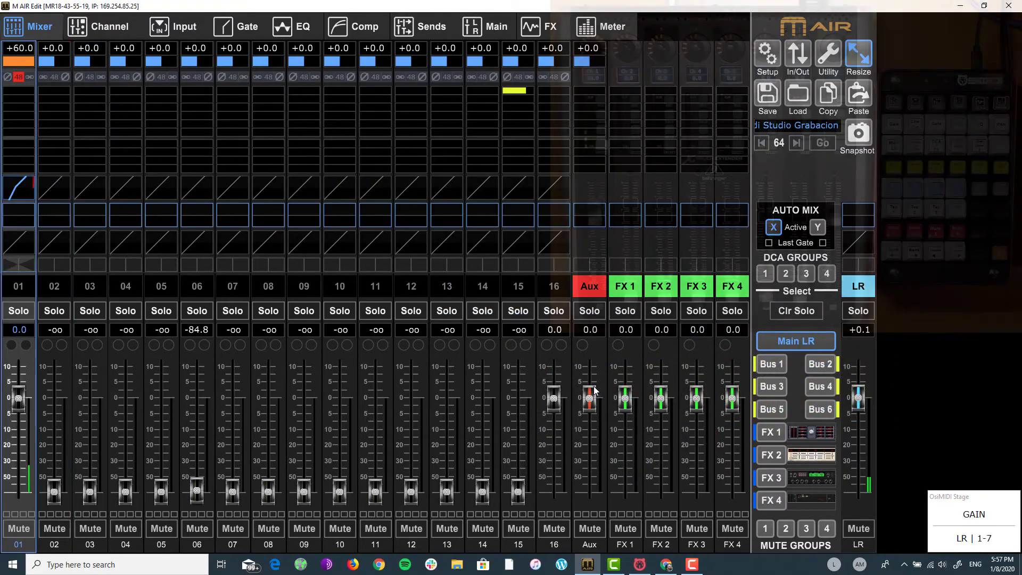